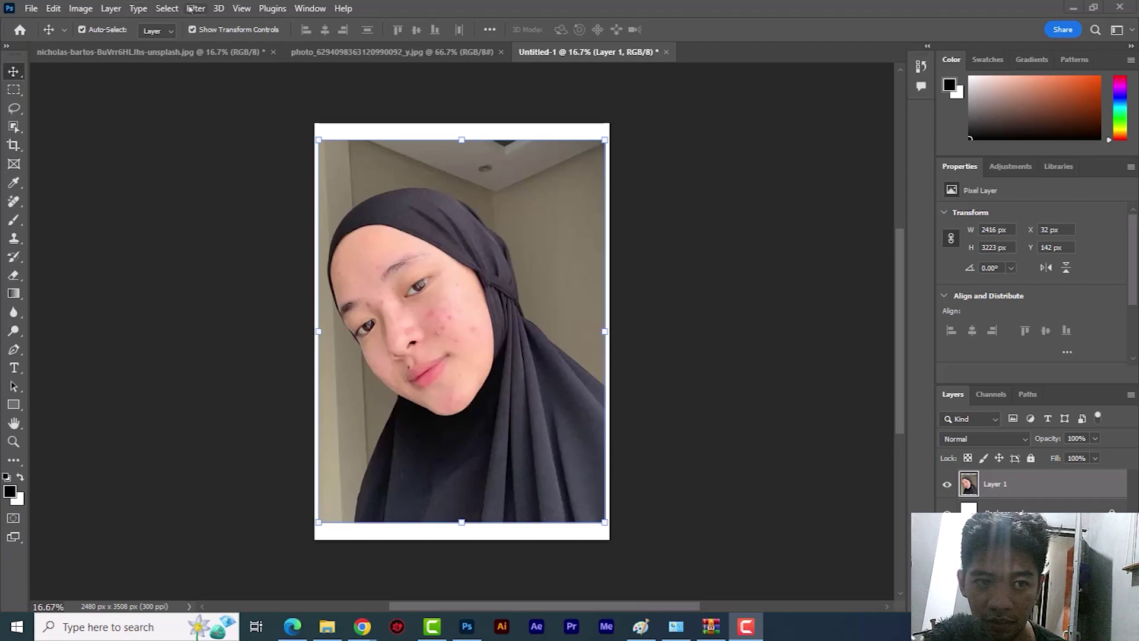
- Open the Filter menu with the portrait placed as Layer 1
click(196, 9)
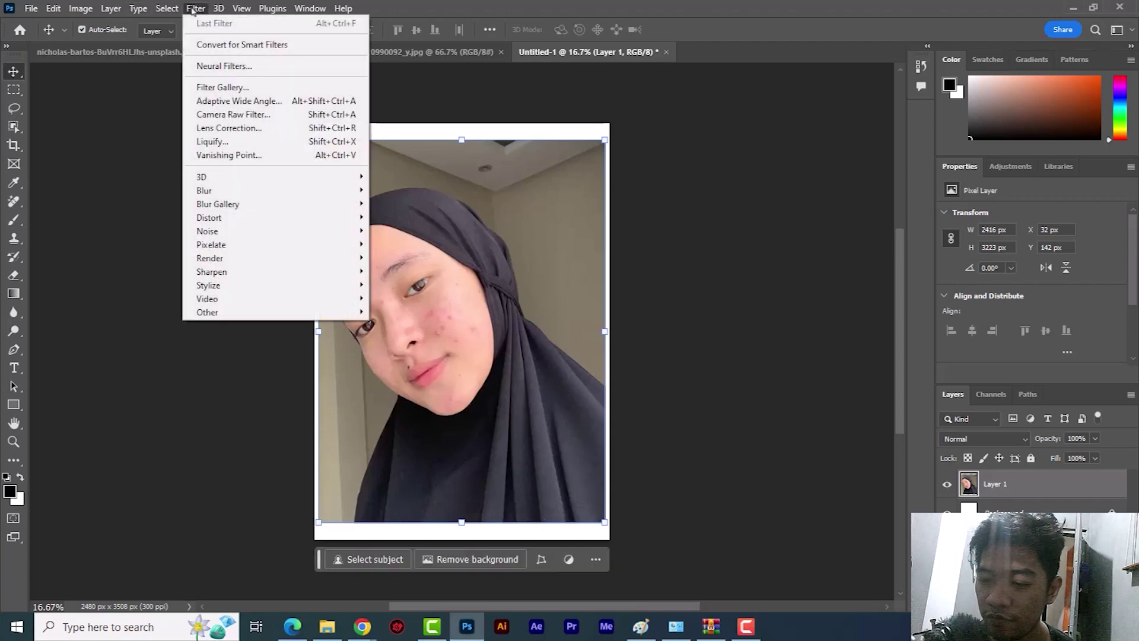
- Fit the whole A4 canvas on screen using the Zoom tool's Fit on Screen
click(741, 245)
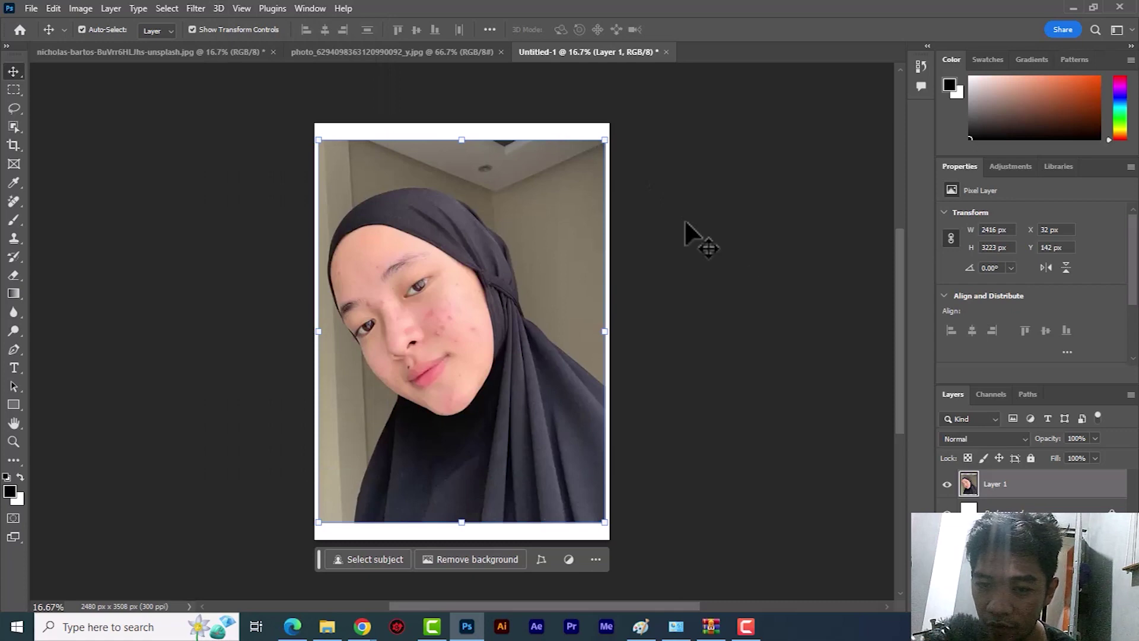
click(688, 122)
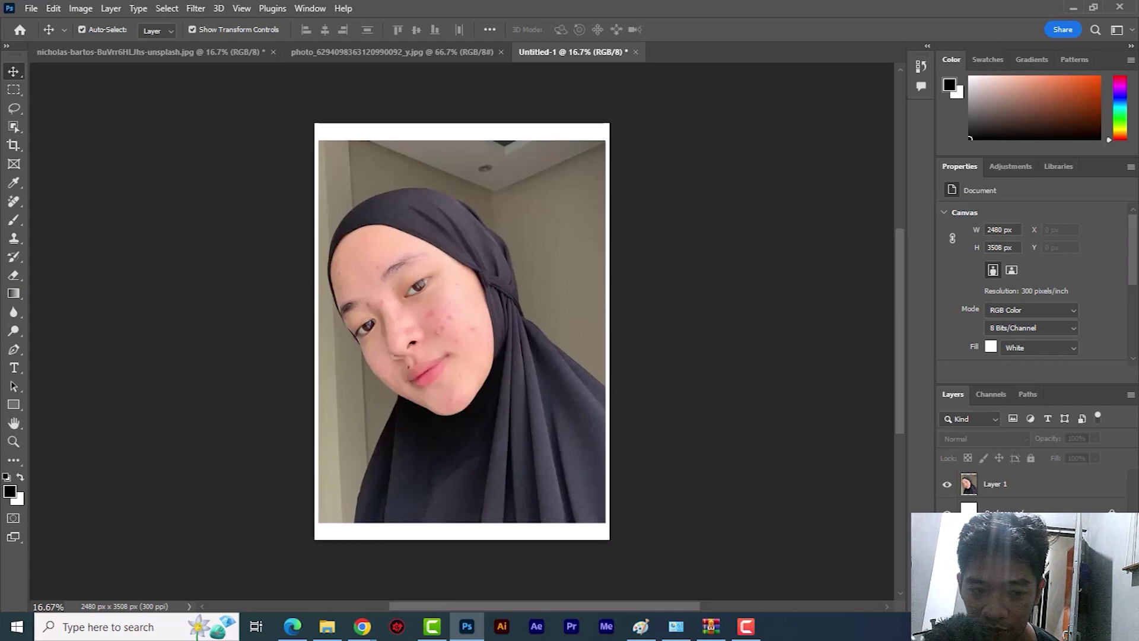
click(13, 442)
right_click(454, 292)
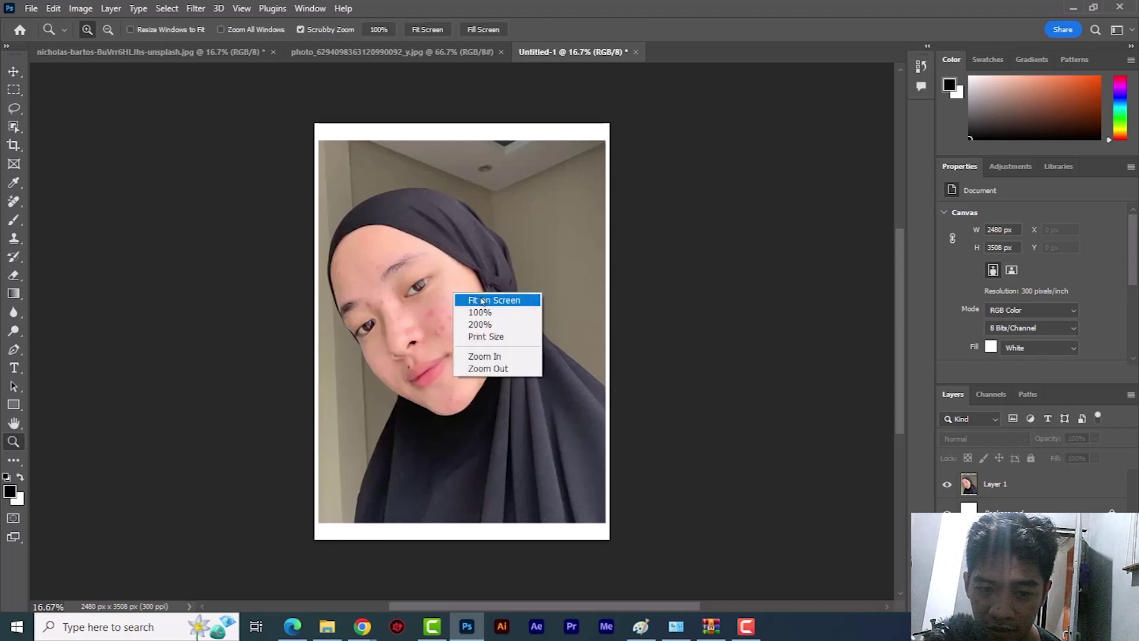
click(483, 302)
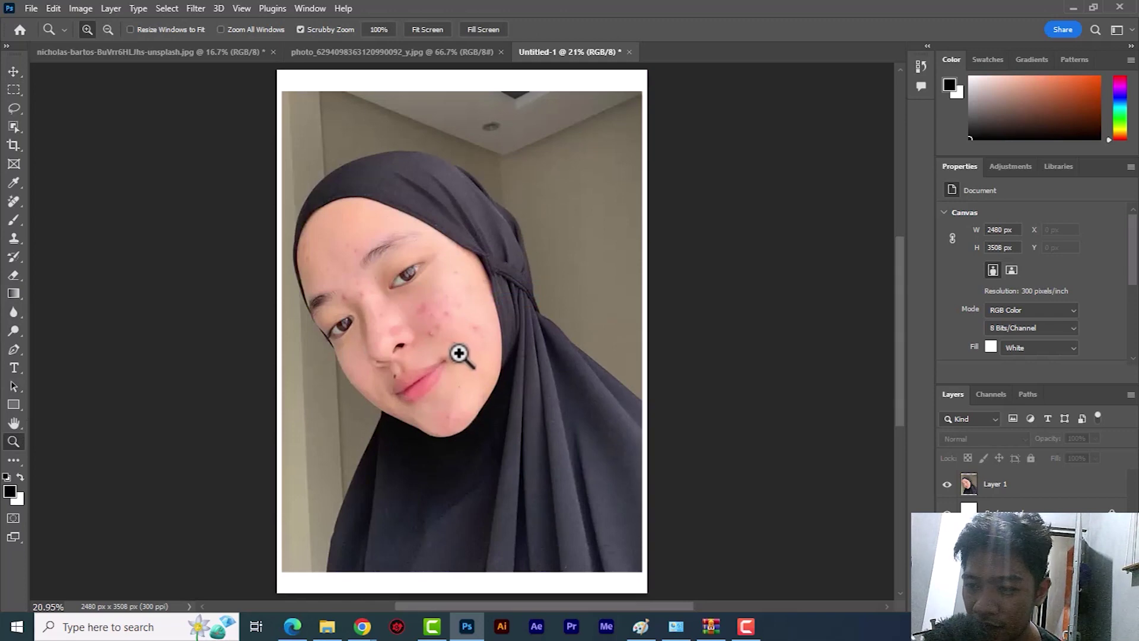
- Return to the Move tool and select Layer 1
click(19, 73)
click(196, 8)
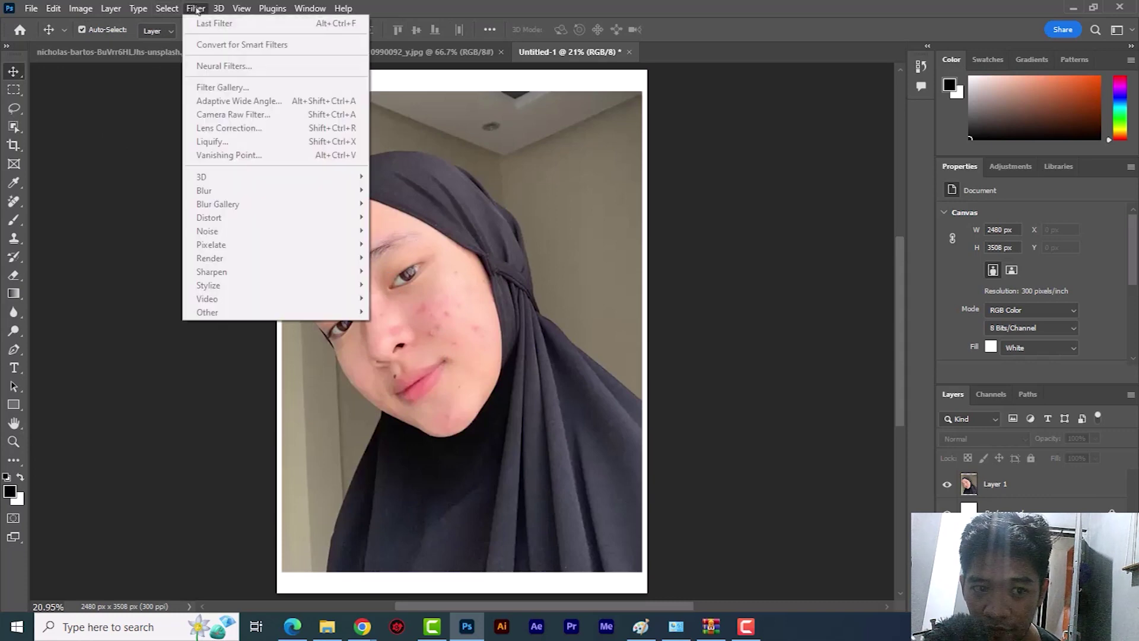
click(196, 8)
click(1005, 484)
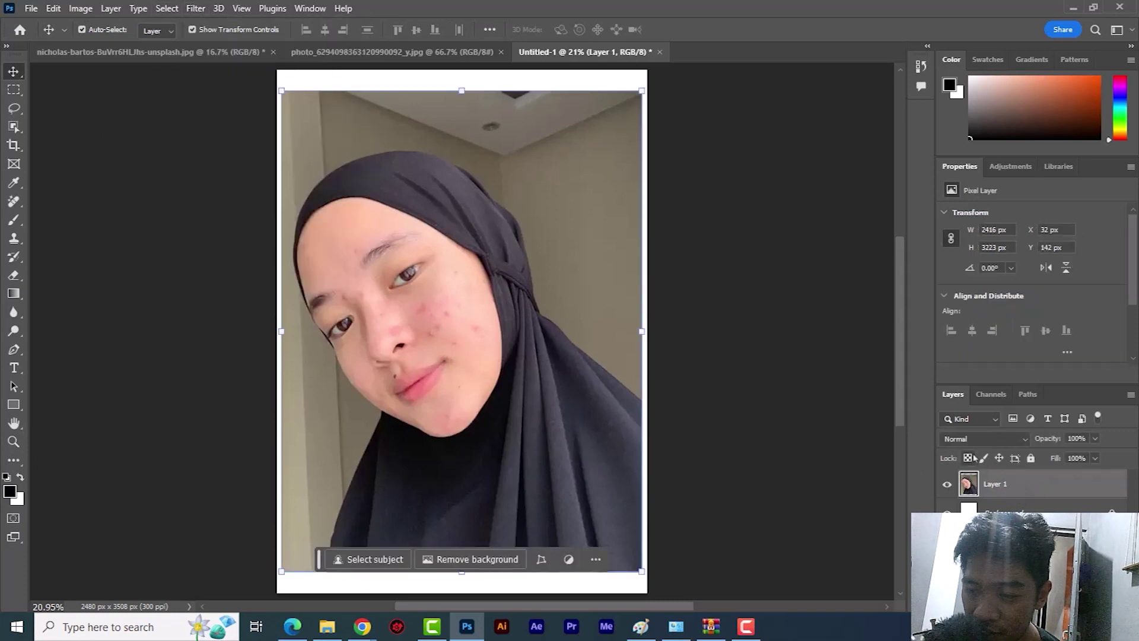
- Dock the Layers panel as its own column and launch Filter > Neural Filters
drag(956, 395, 912, 108)
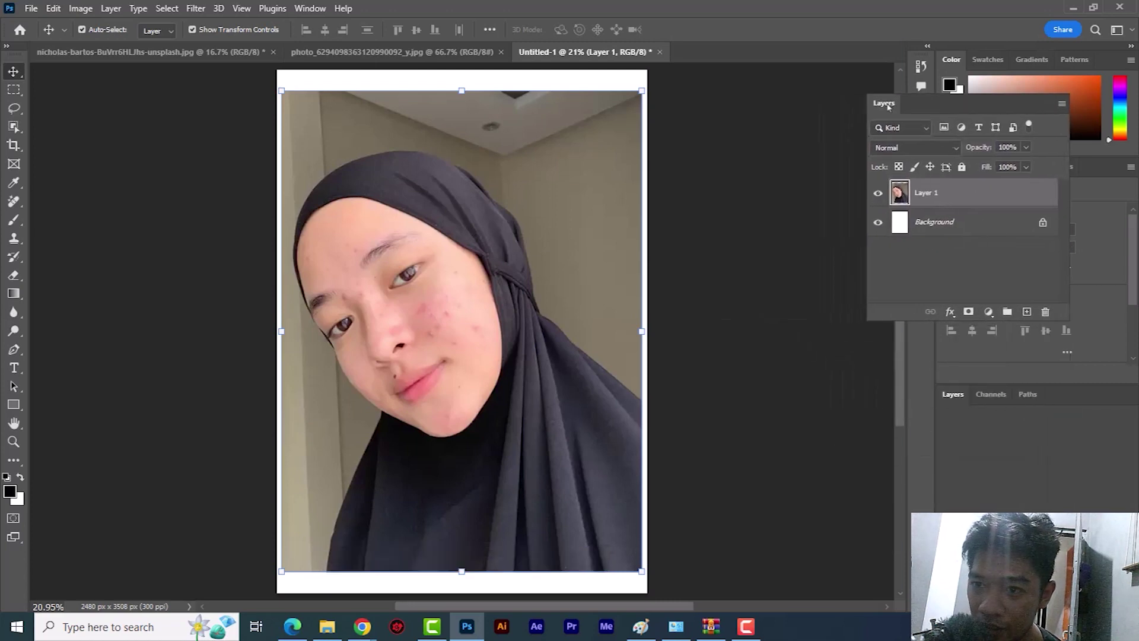
drag(912, 108, 911, 110)
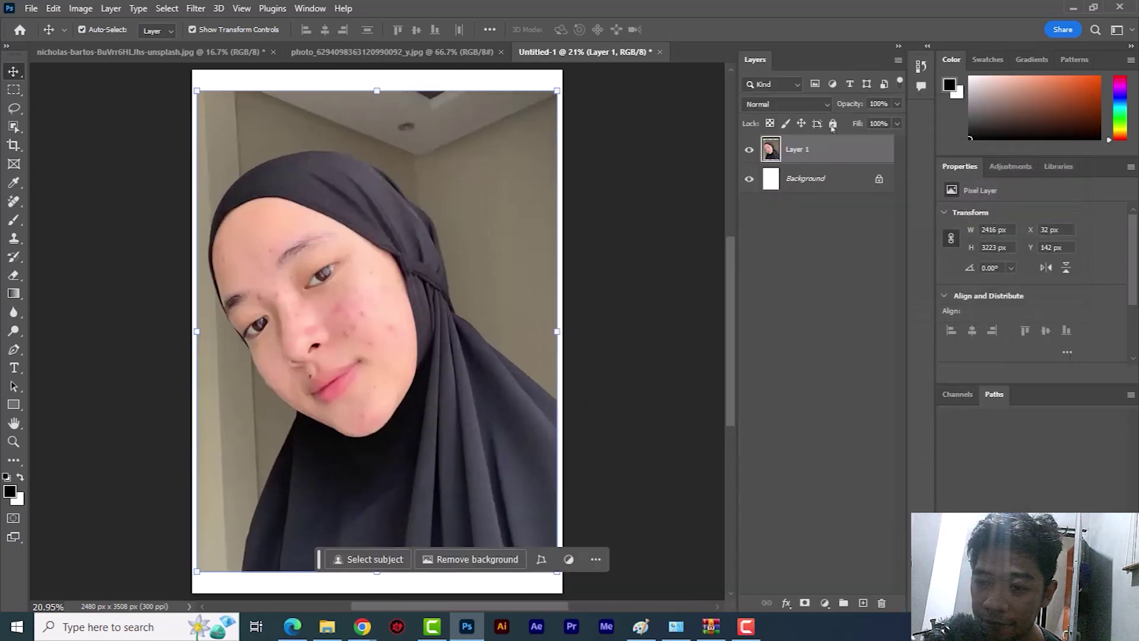
click(195, 8)
click(270, 68)
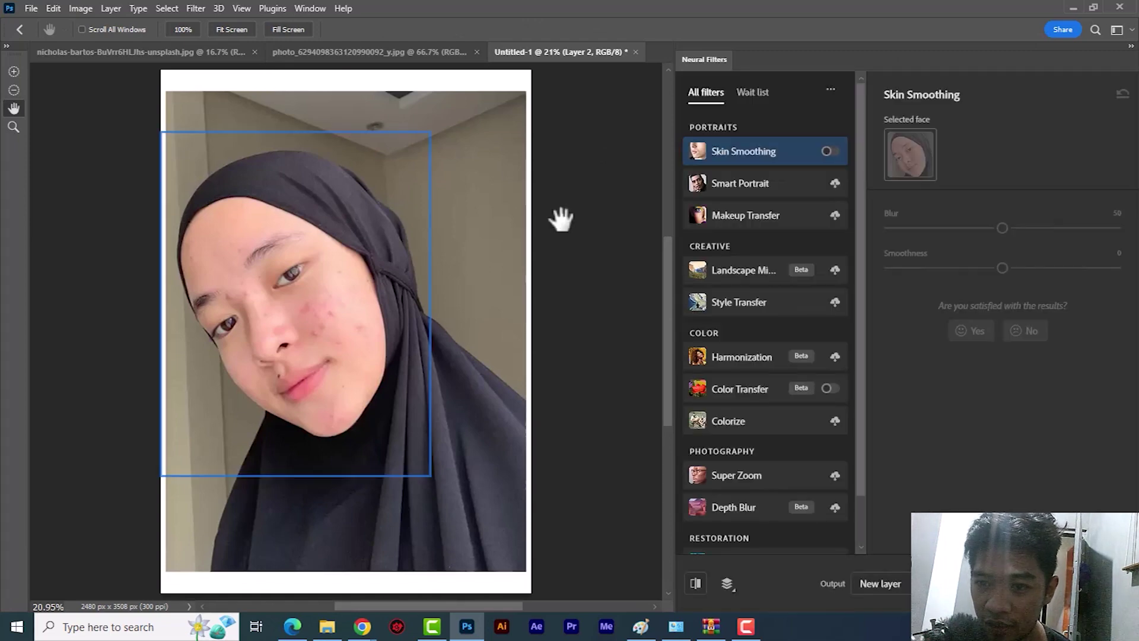
- Preview the Smart Portrait, Makeup Transfer and Skin Smoothing neural filters in turn
click(724, 189)
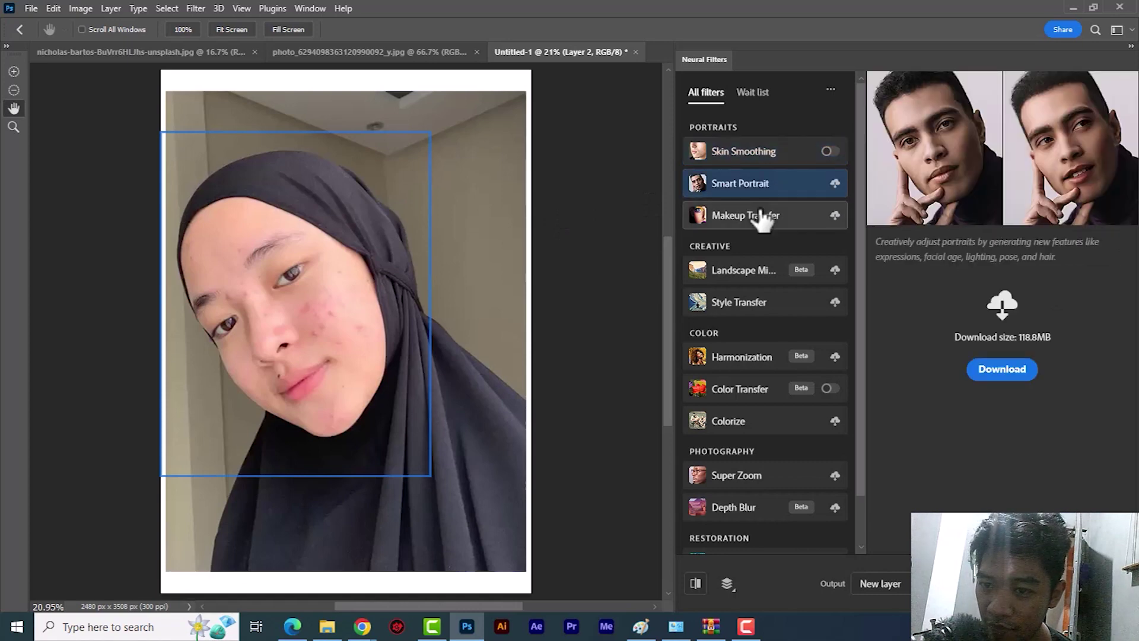
click(758, 217)
click(775, 184)
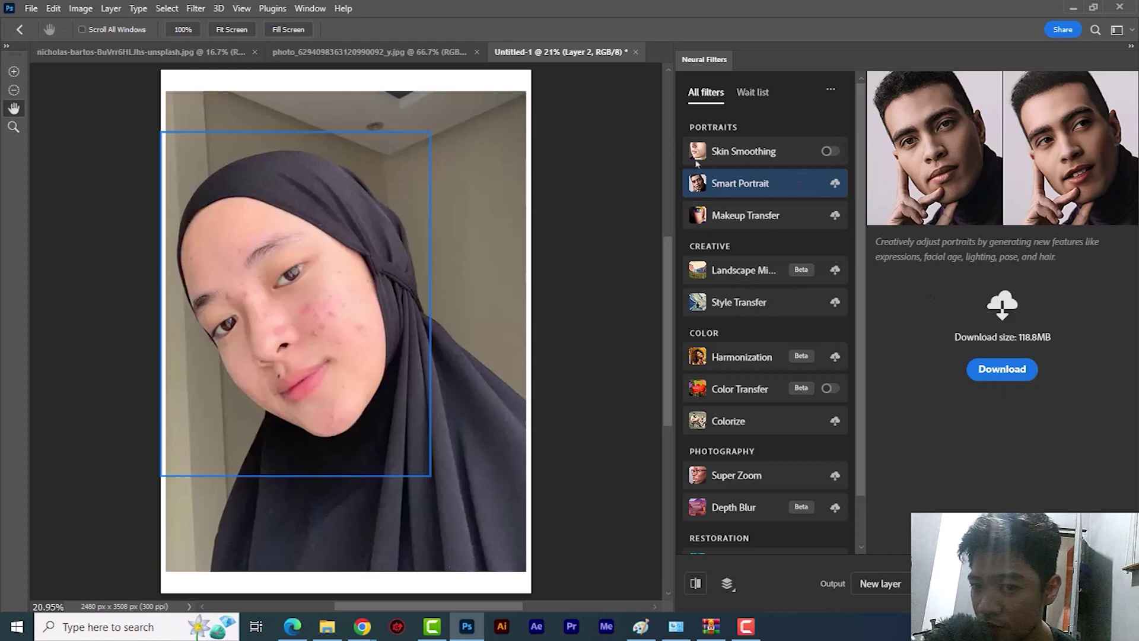
click(746, 159)
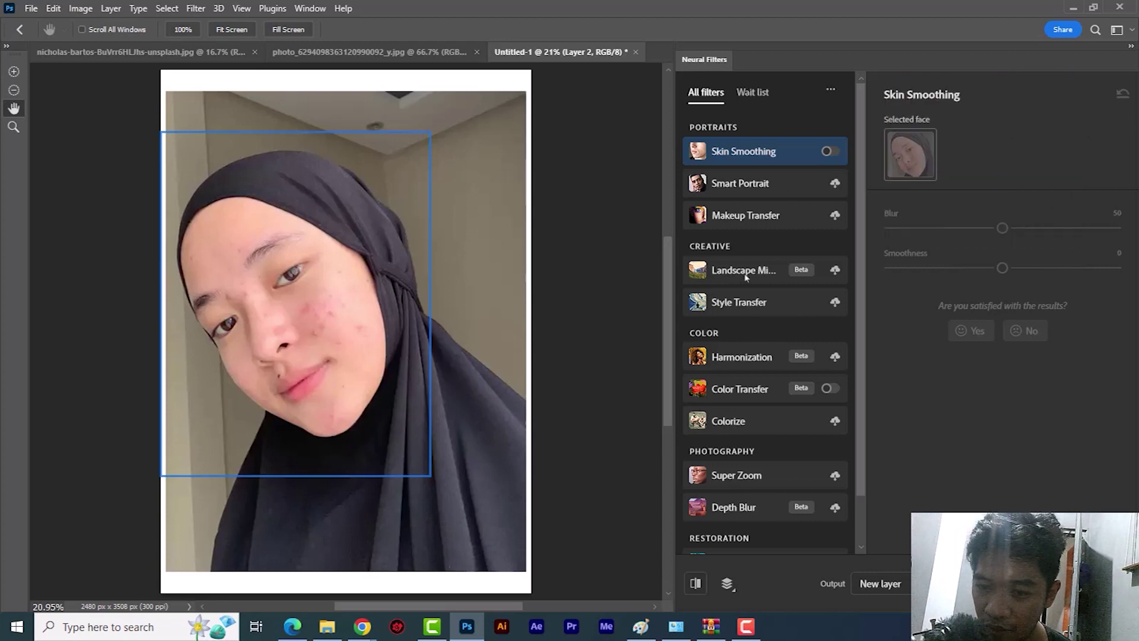
click(740, 187)
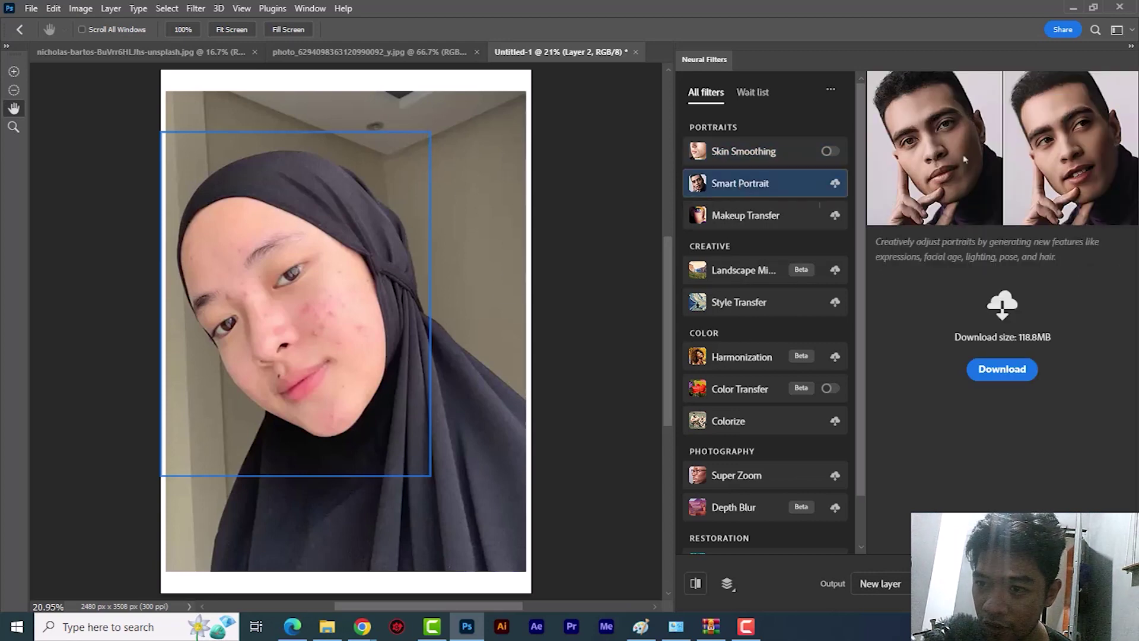
click(748, 219)
scroll(734, 303, down, 1)
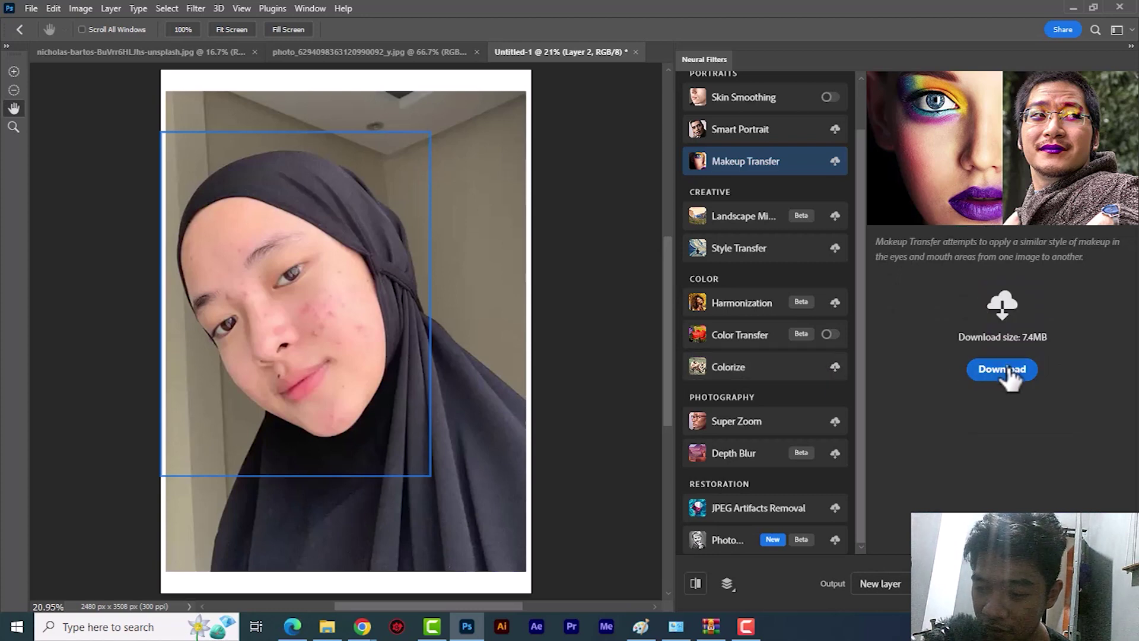
- Try downloading the 7.4MB Makeup Transfer filter
click(1009, 373)
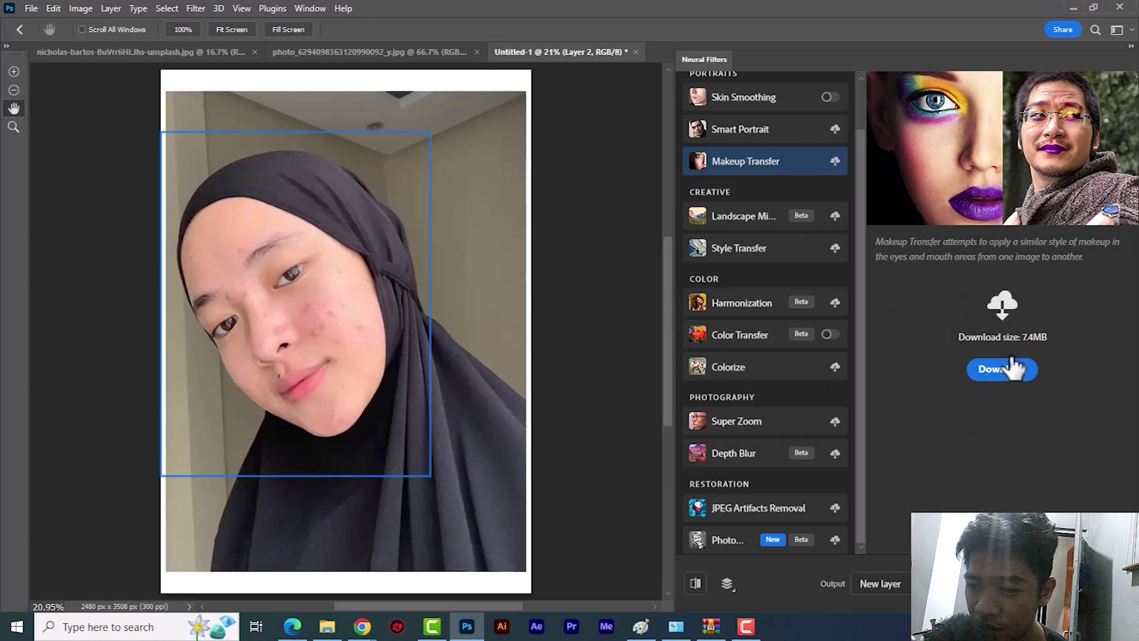
scroll(767, 381, up, 2)
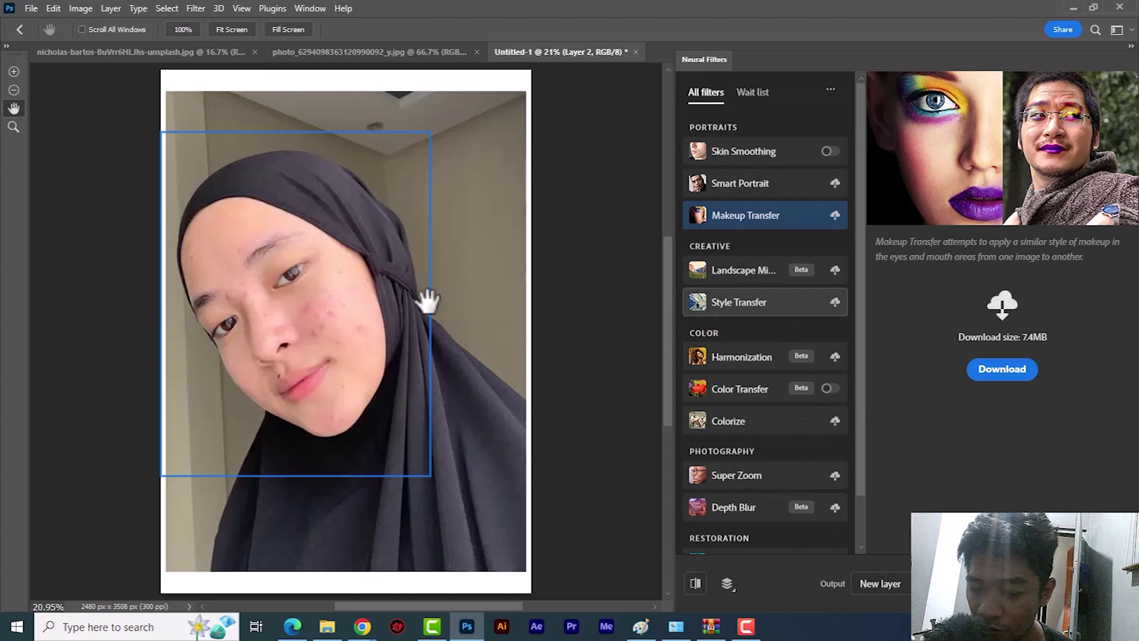
click(1003, 370)
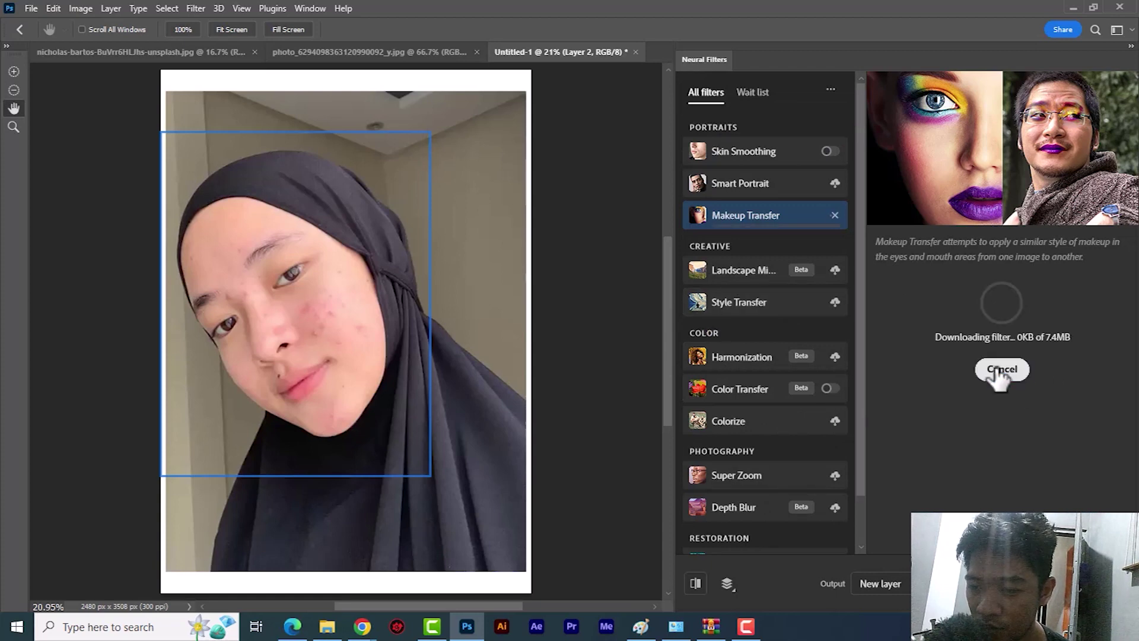
- Preview Super Zoom, Depth Blur, JPEG Artifacts Removal and Photo Restoration, ending back on Skin Smoothing
click(775, 188)
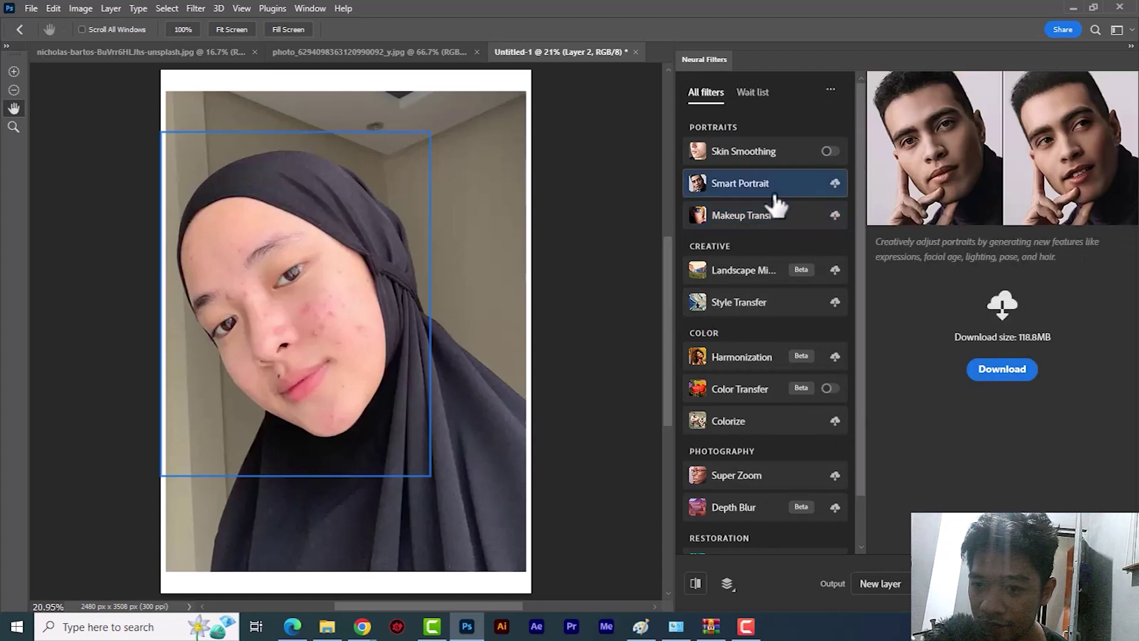
scroll(783, 196, down, 1)
click(745, 424)
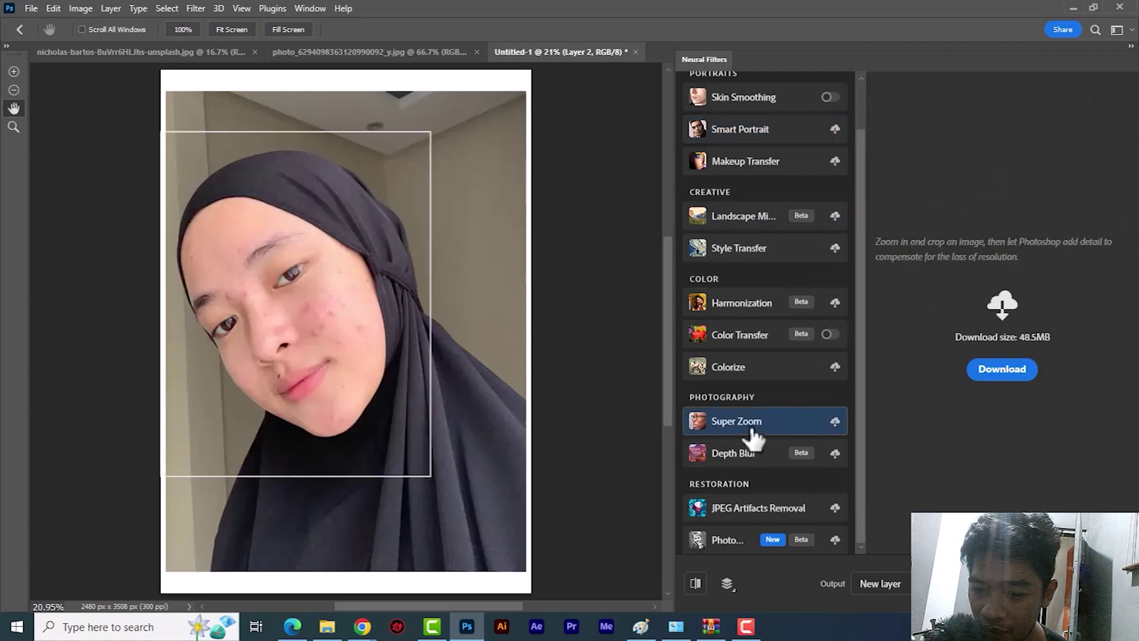
click(753, 455)
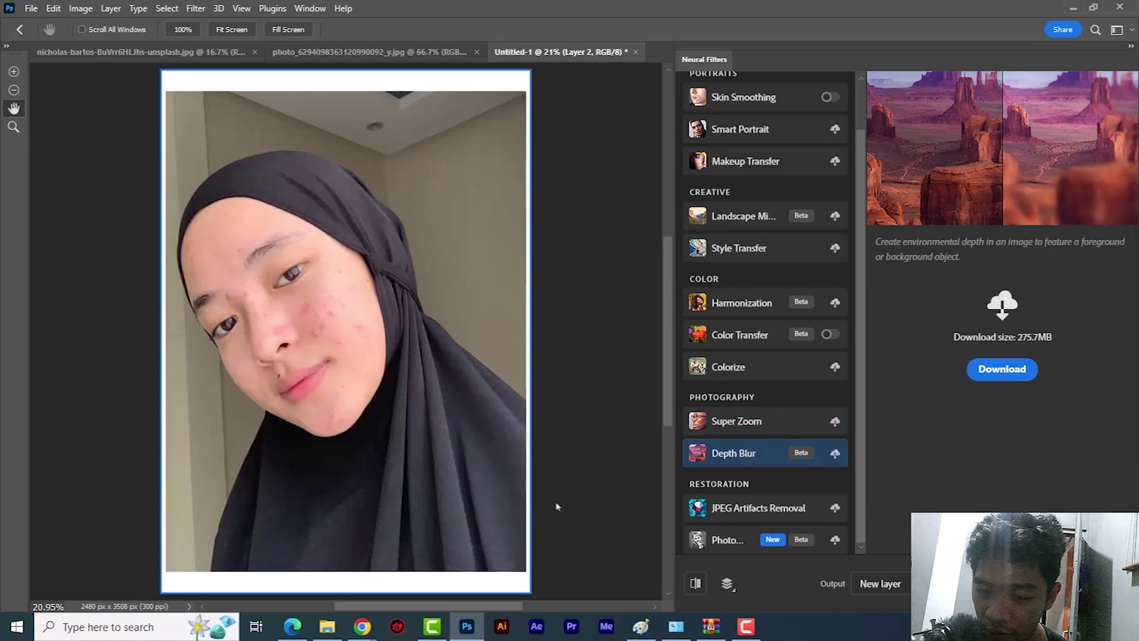
key(F10)
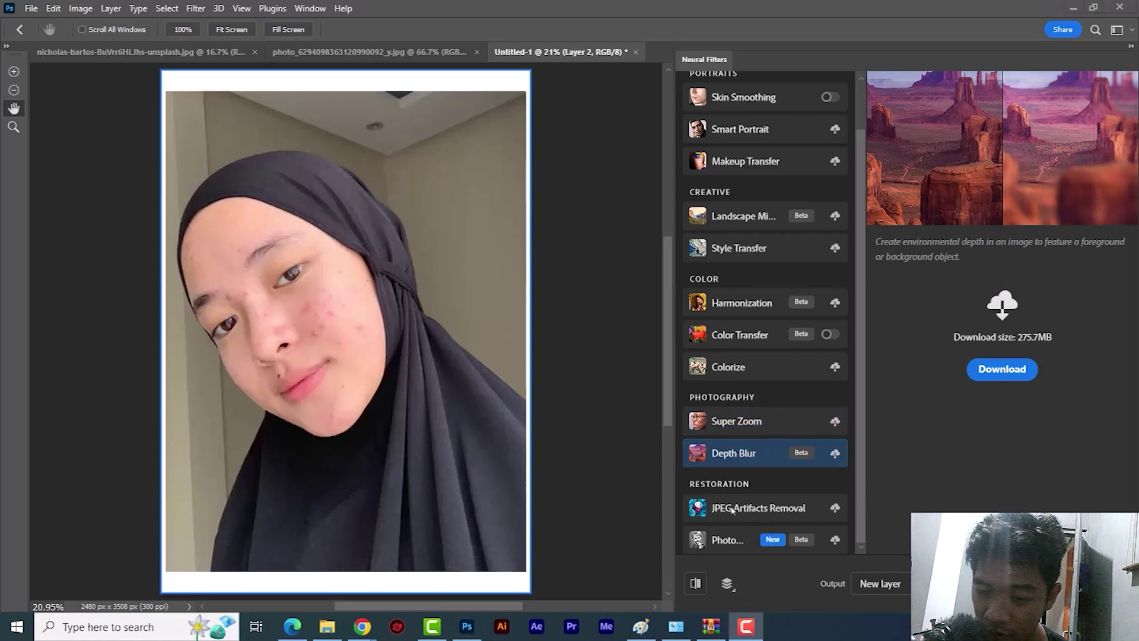
click(737, 512)
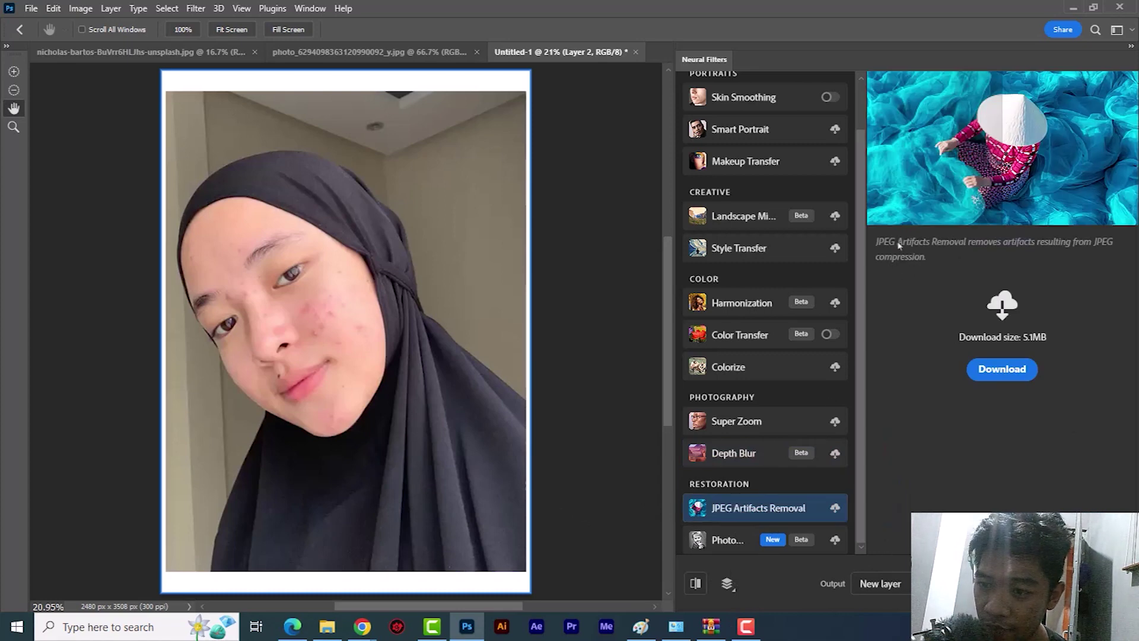
click(723, 541)
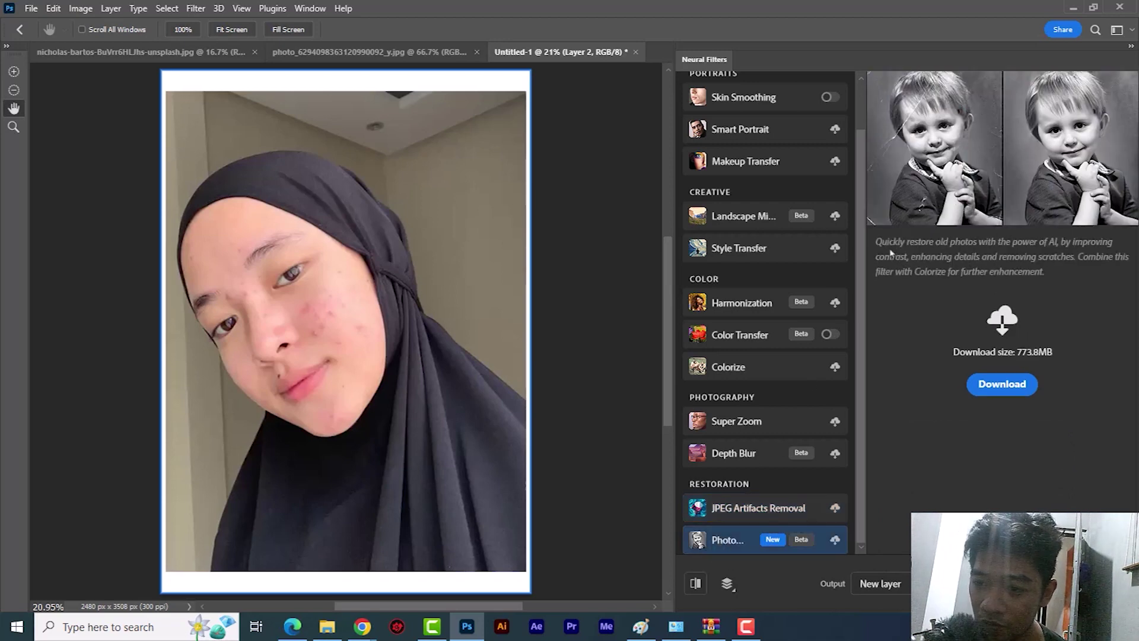
scroll(796, 188, up, 1)
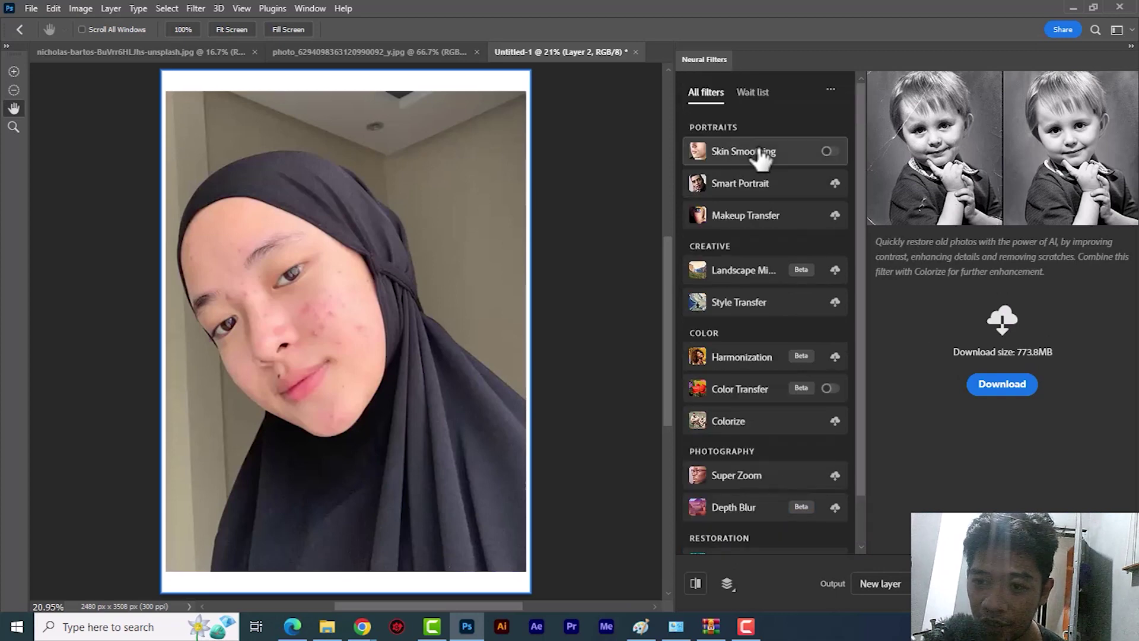
click(771, 156)
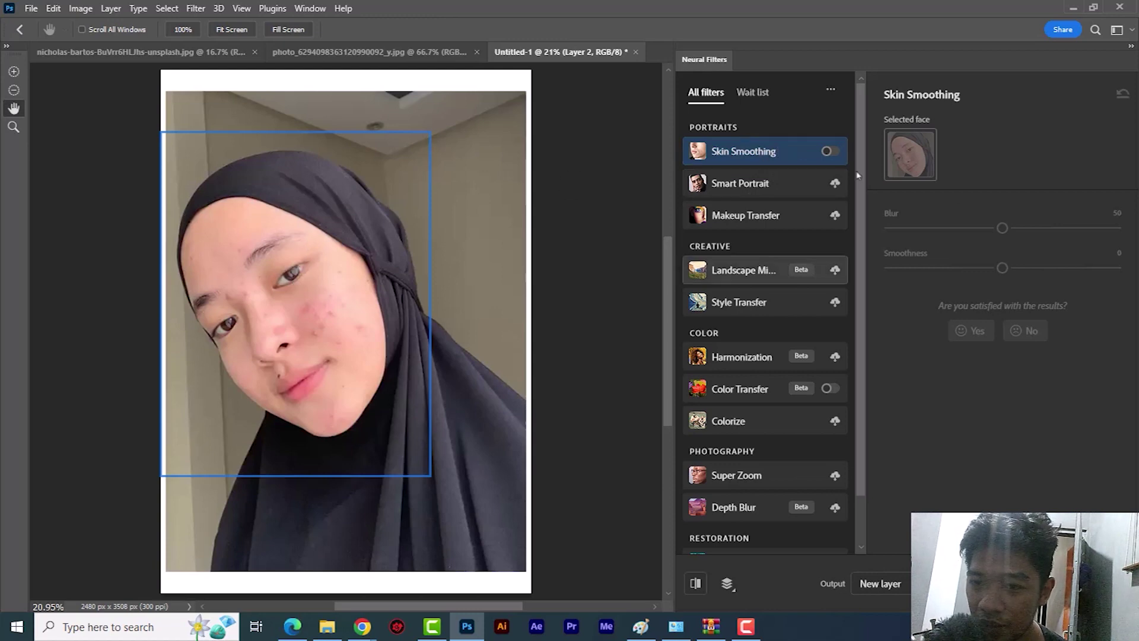
- Enable Skin Smoothing and tune it to Blur 48 and Smoothness +27
click(828, 153)
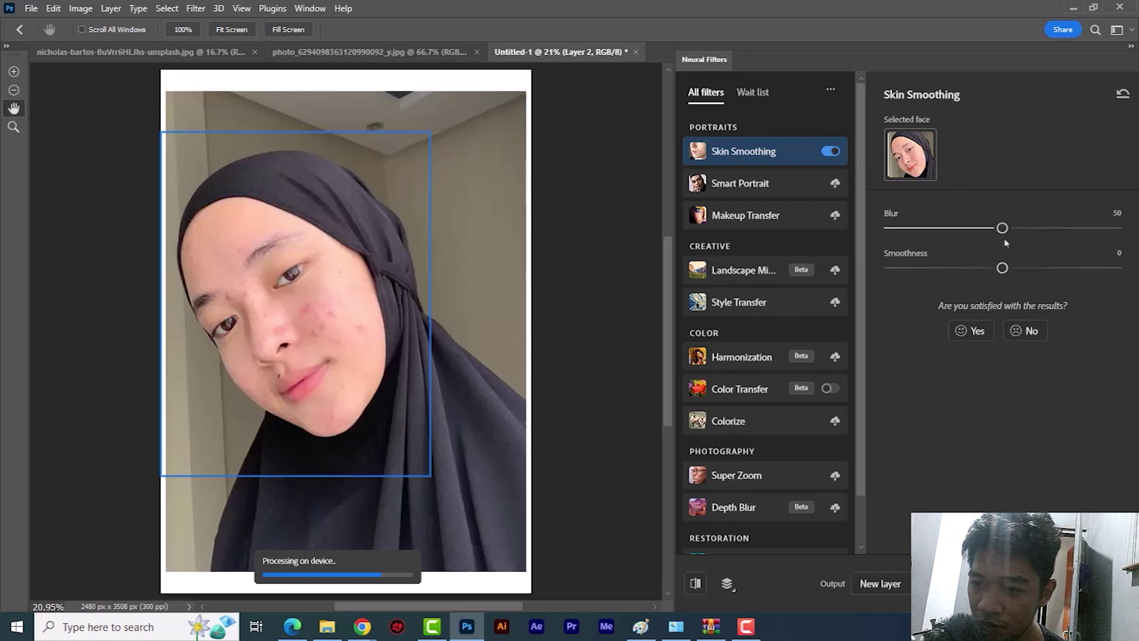
click(1020, 229)
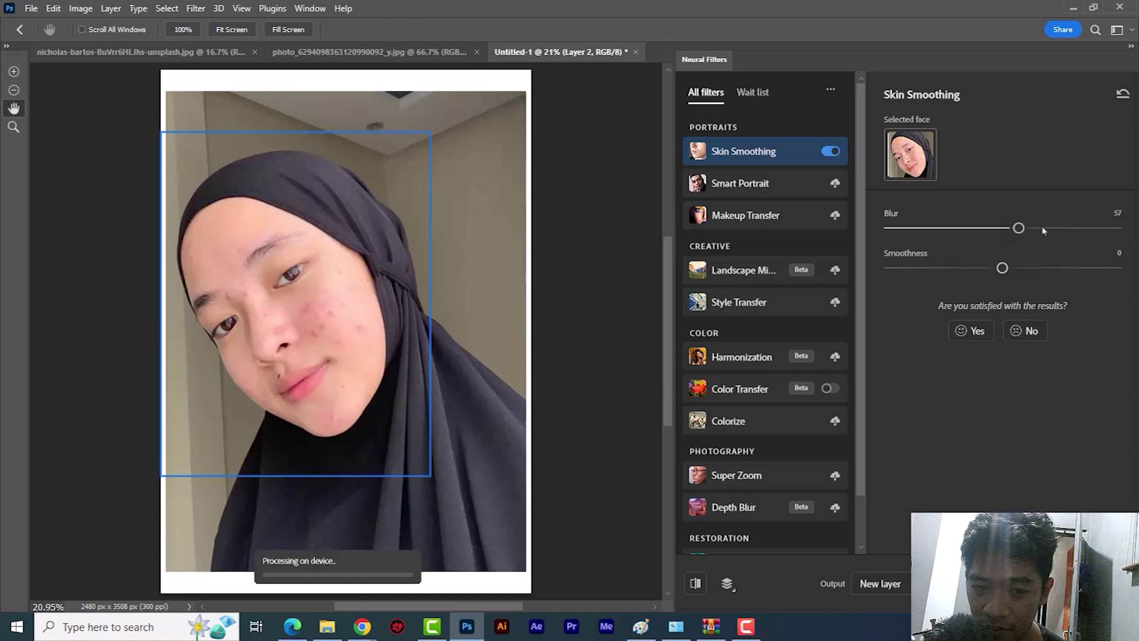
drag(1048, 230, 1094, 226)
click(1100, 229)
drag(1098, 228, 1117, 229)
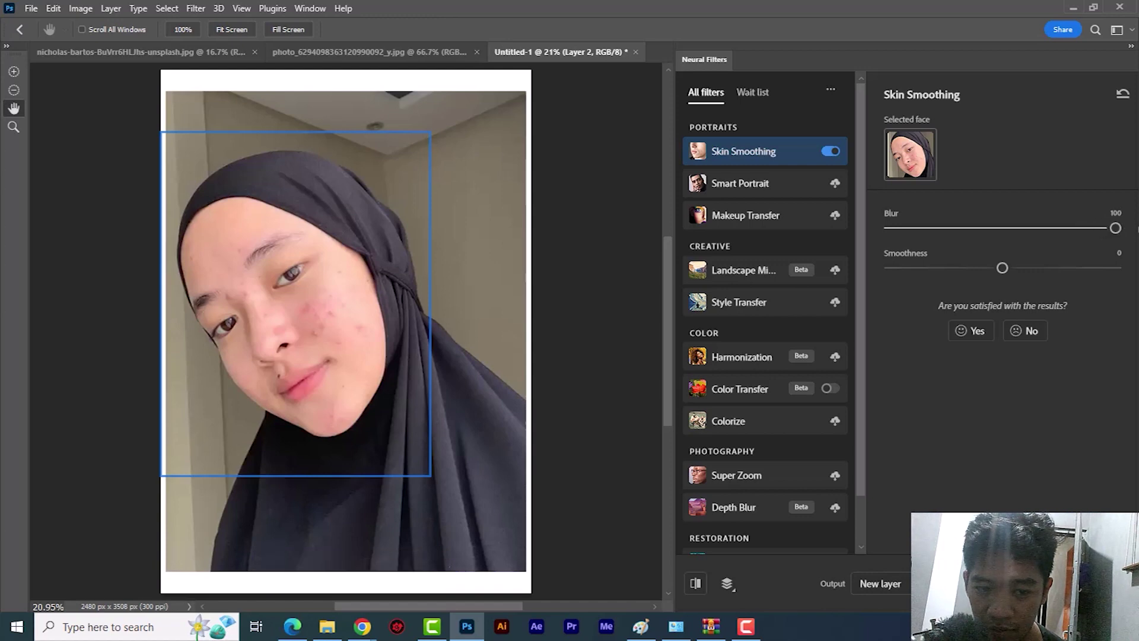
drag(1008, 229, 1018, 229)
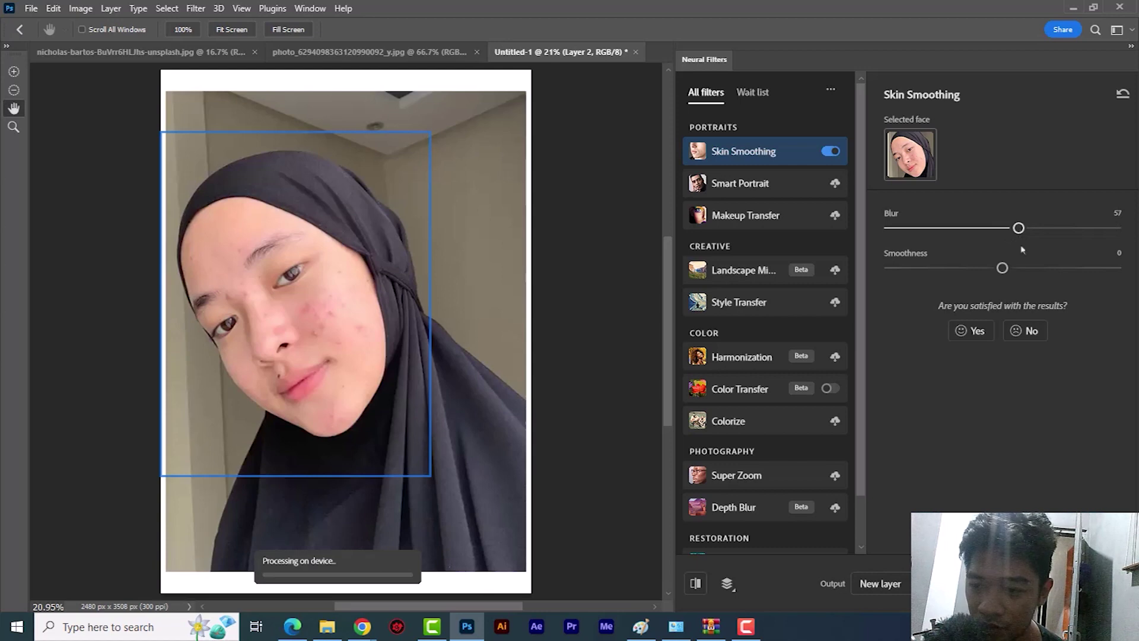
click(1020, 268)
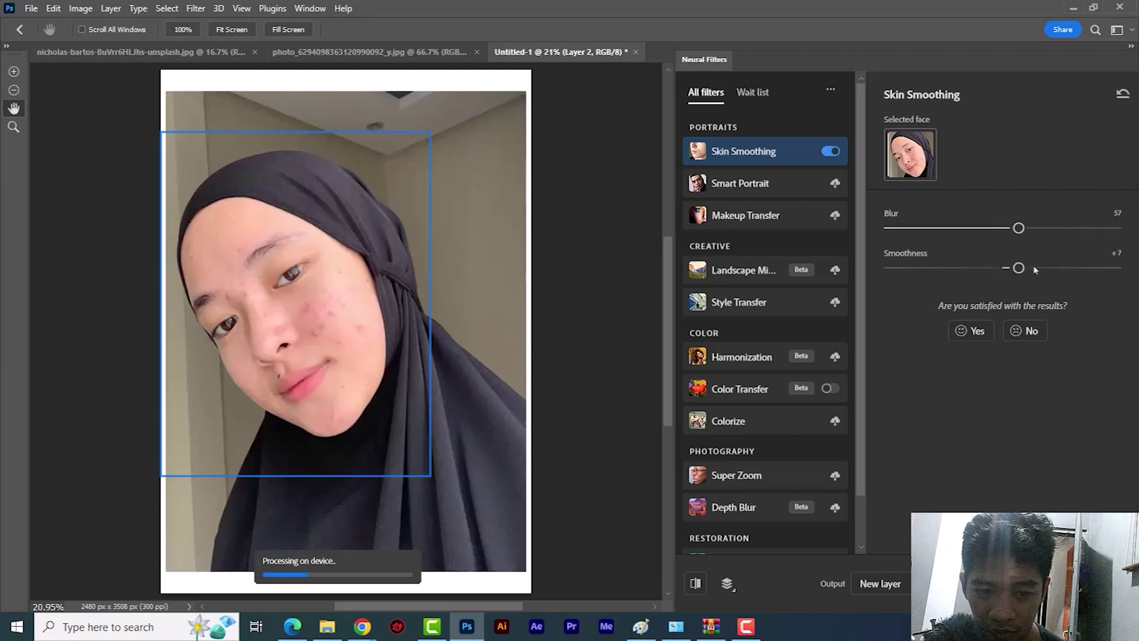
drag(1036, 270, 1048, 268)
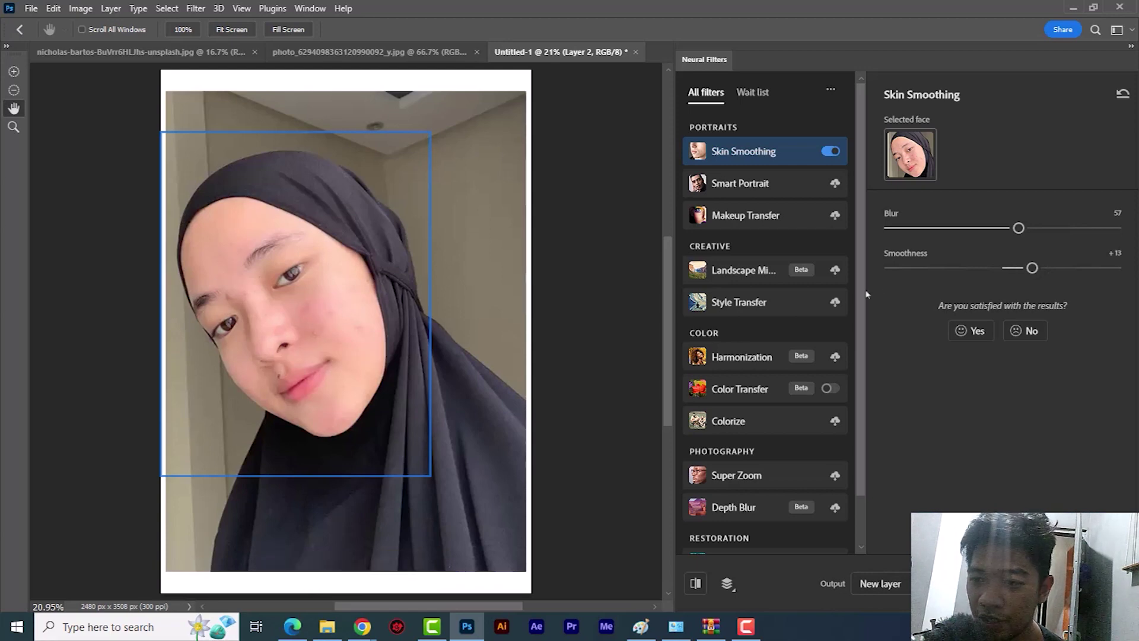
drag(1032, 267, 1064, 268)
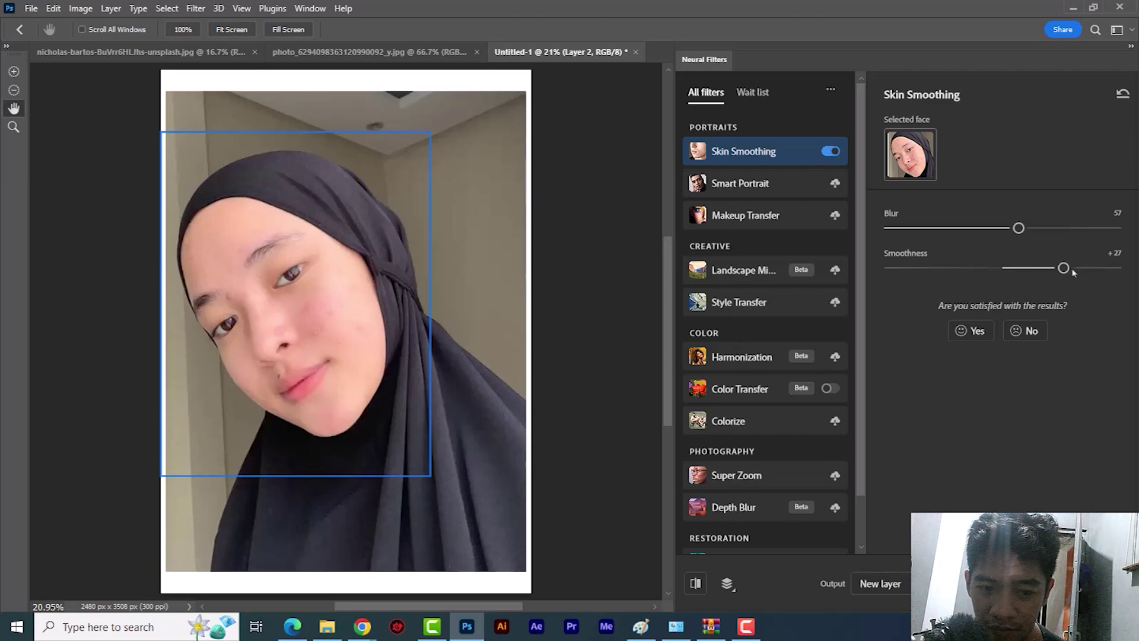
drag(1000, 230, 998, 228)
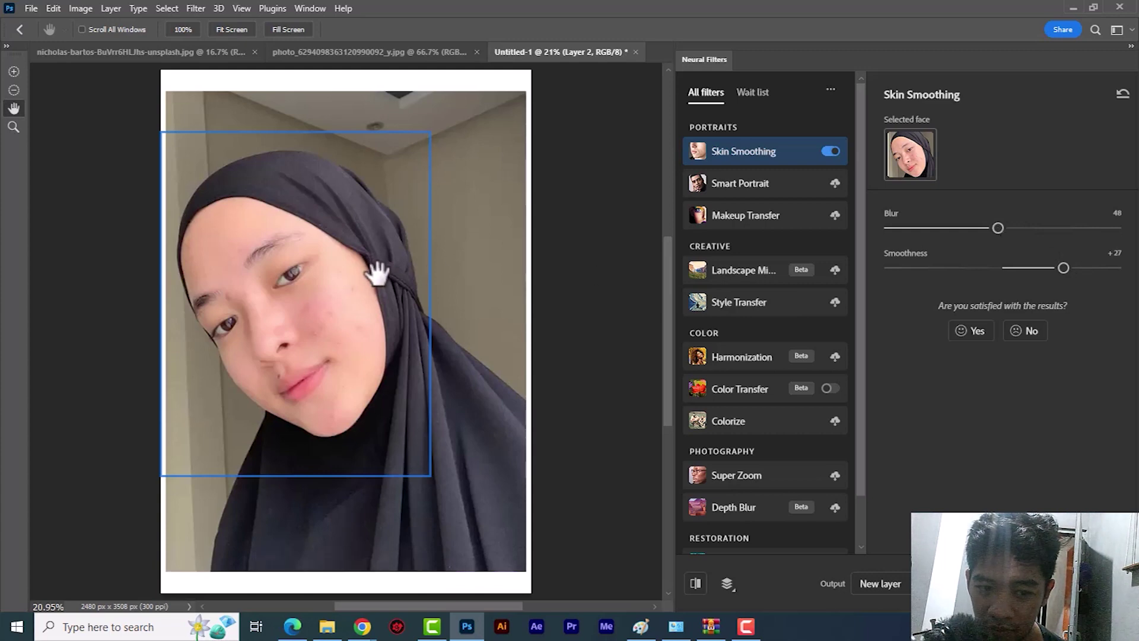
- Zoom into the cheek to check the smoothing, then raise Smoothness to +34
scroll(304, 323, up, 1)
scroll(302, 323, up, 3)
scroll(302, 324, down, 2)
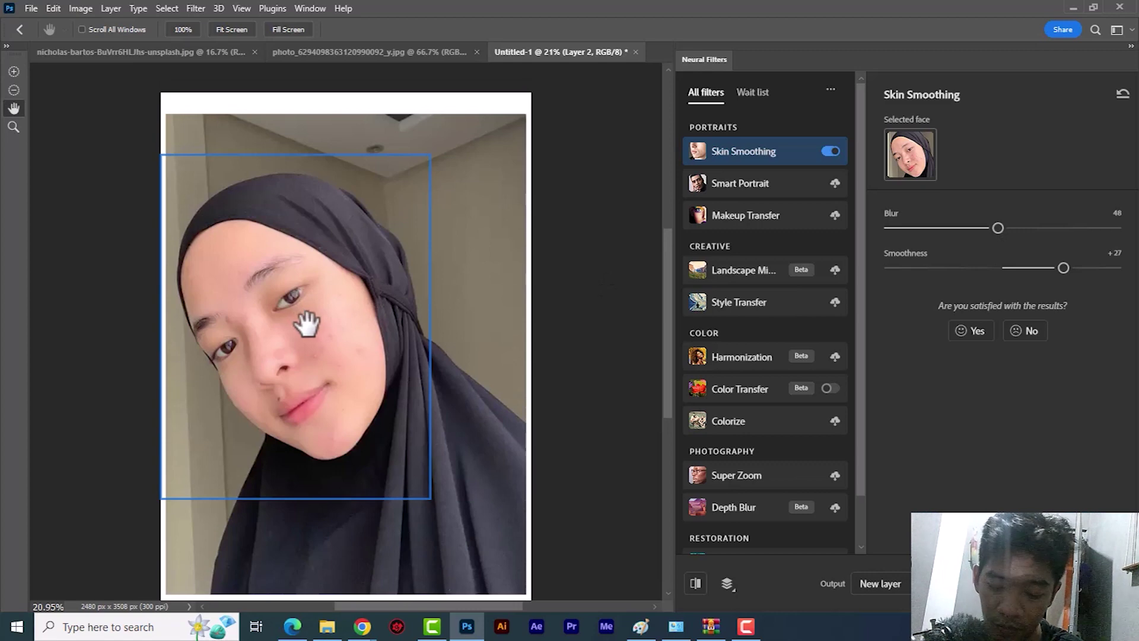
ctrl+click(321, 332)
ctrl+click(321, 332)
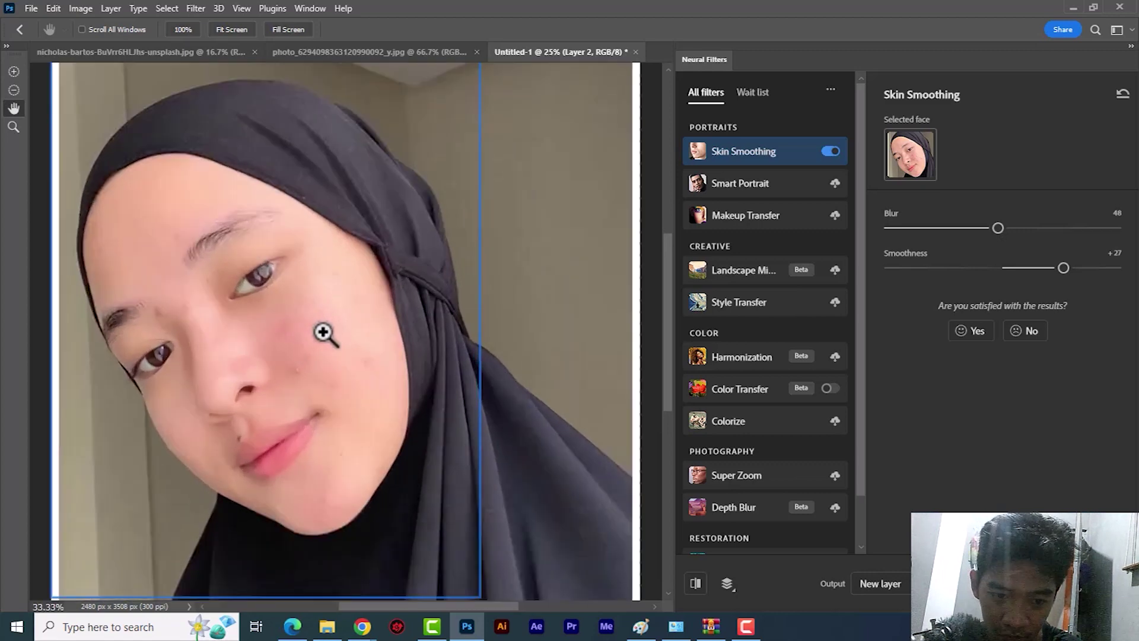
alt+click(323, 330)
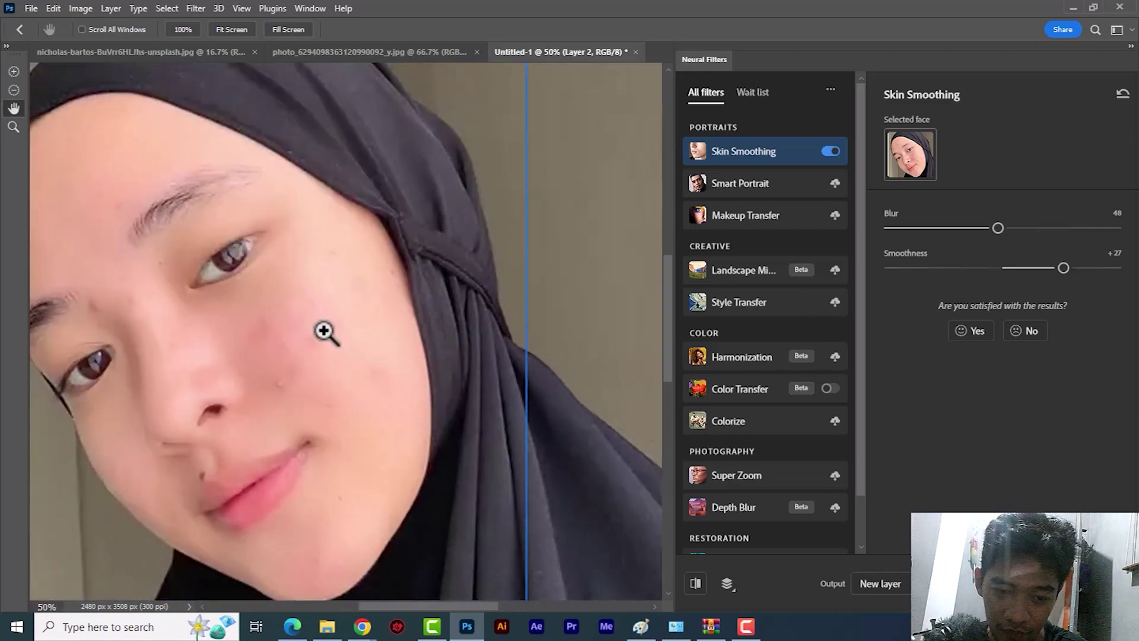
click(1080, 268)
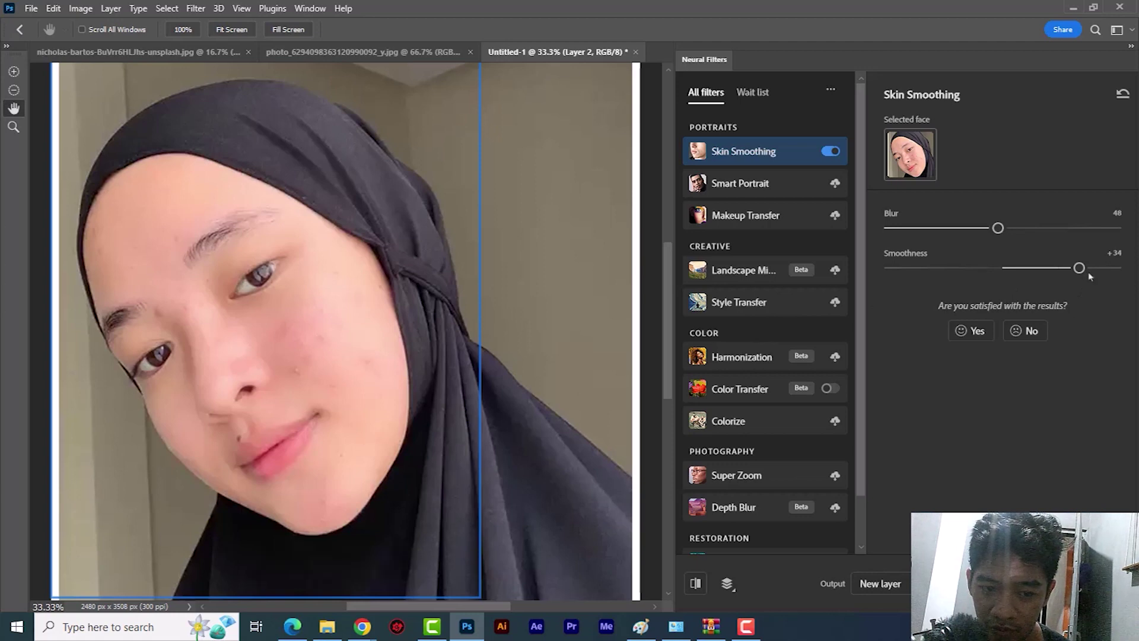
- Push Skin Smoothing to maximum: Smoothness +50 and Blur 100
drag(1079, 268, 1115, 268)
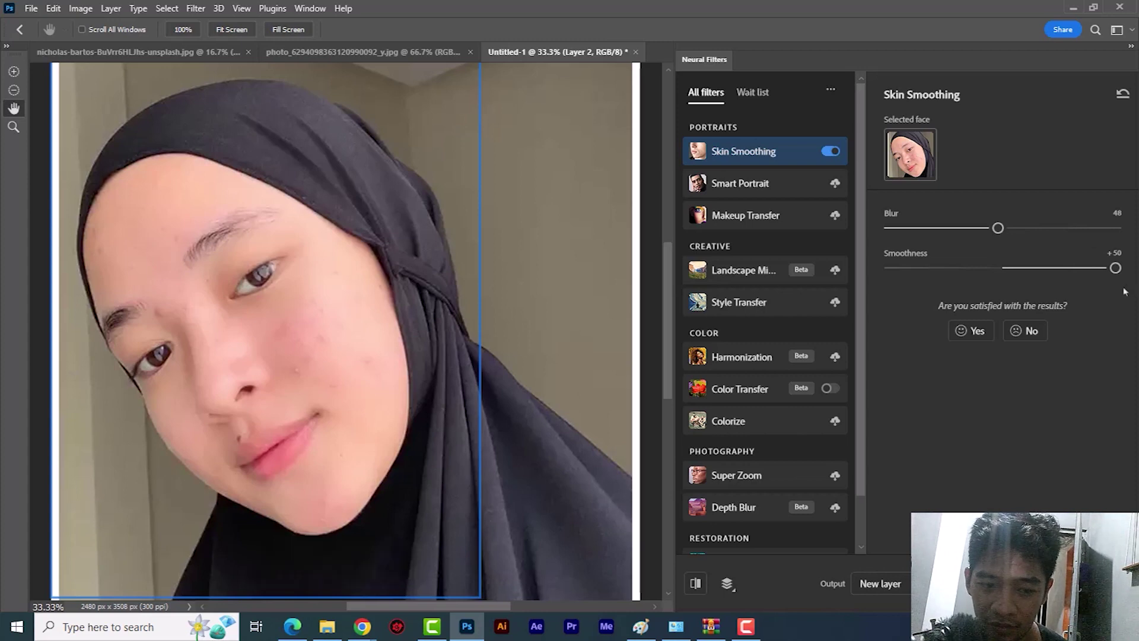
click(1022, 229)
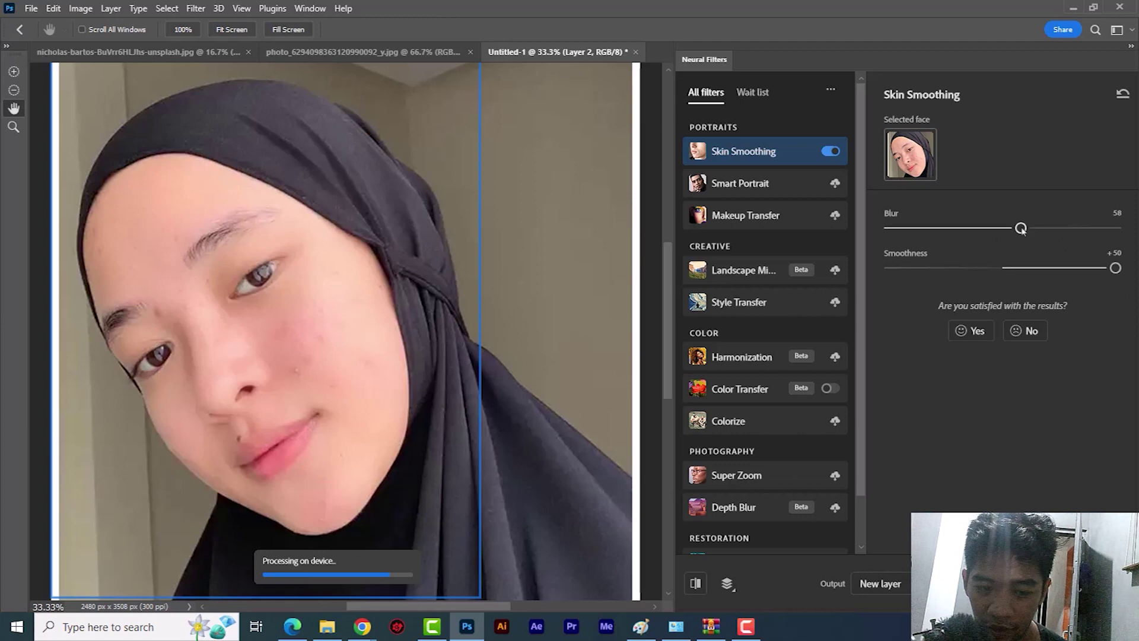
click(1055, 228)
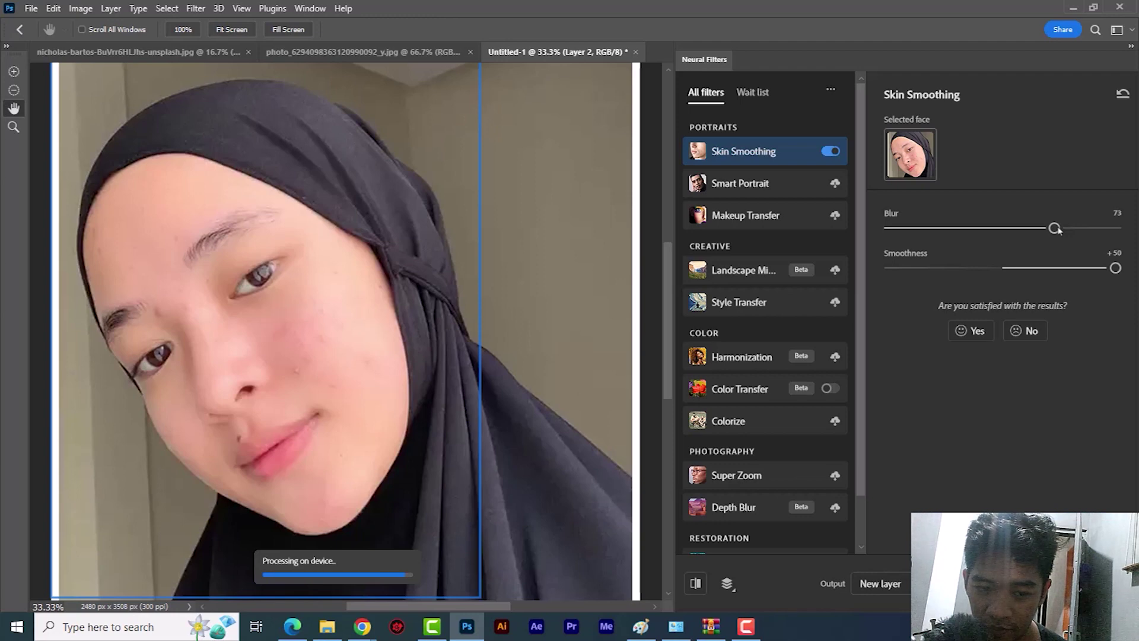
click(1022, 229)
drag(1022, 229, 1116, 228)
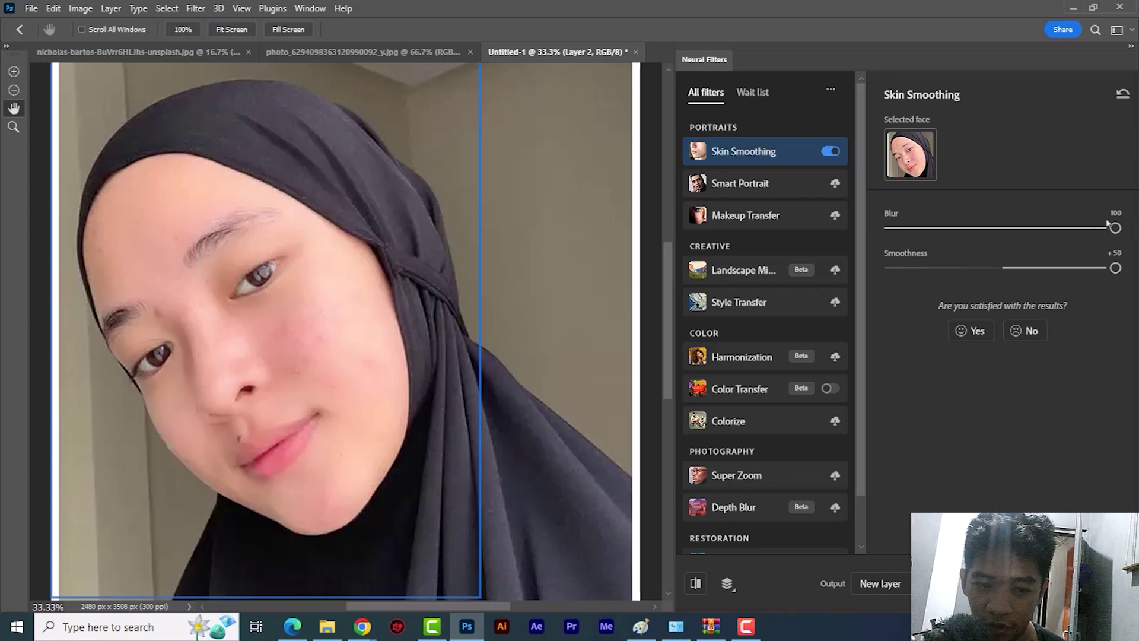
scroll(356, 333, down, 2)
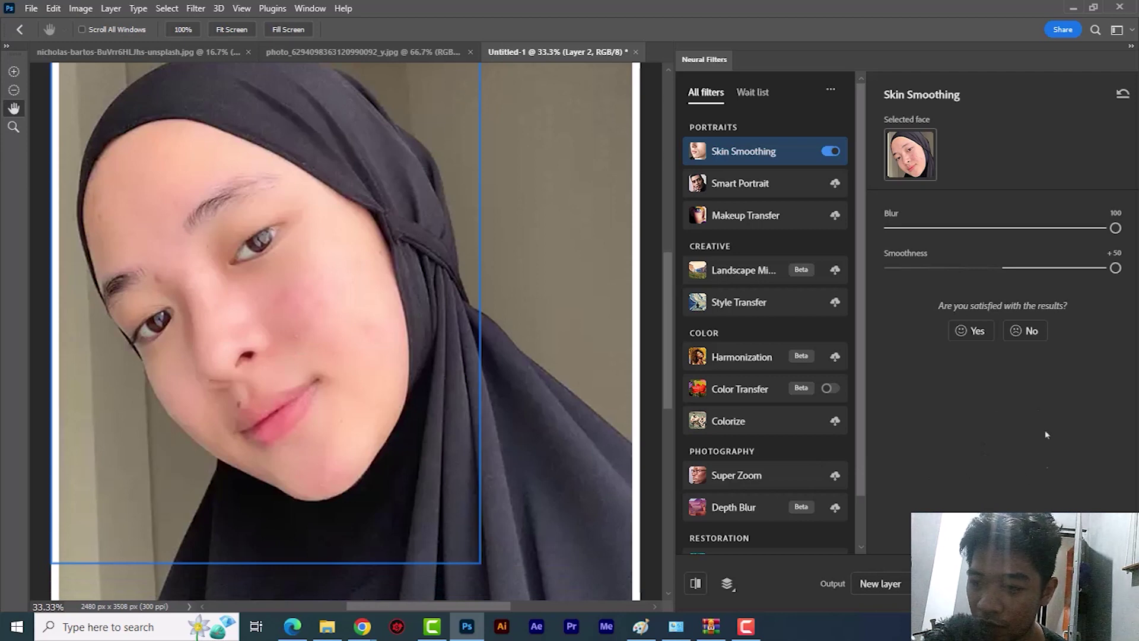
- Apply the Skin Smoothing result with Output set to New layer
drag(832, 65, 816, 32)
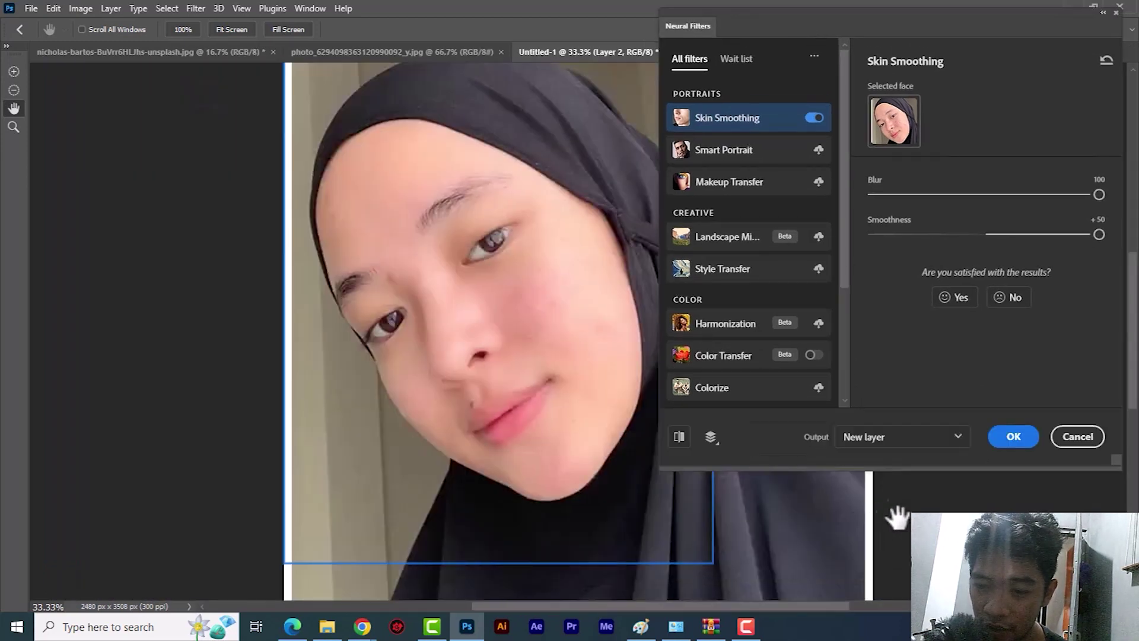
click(958, 438)
click(958, 442)
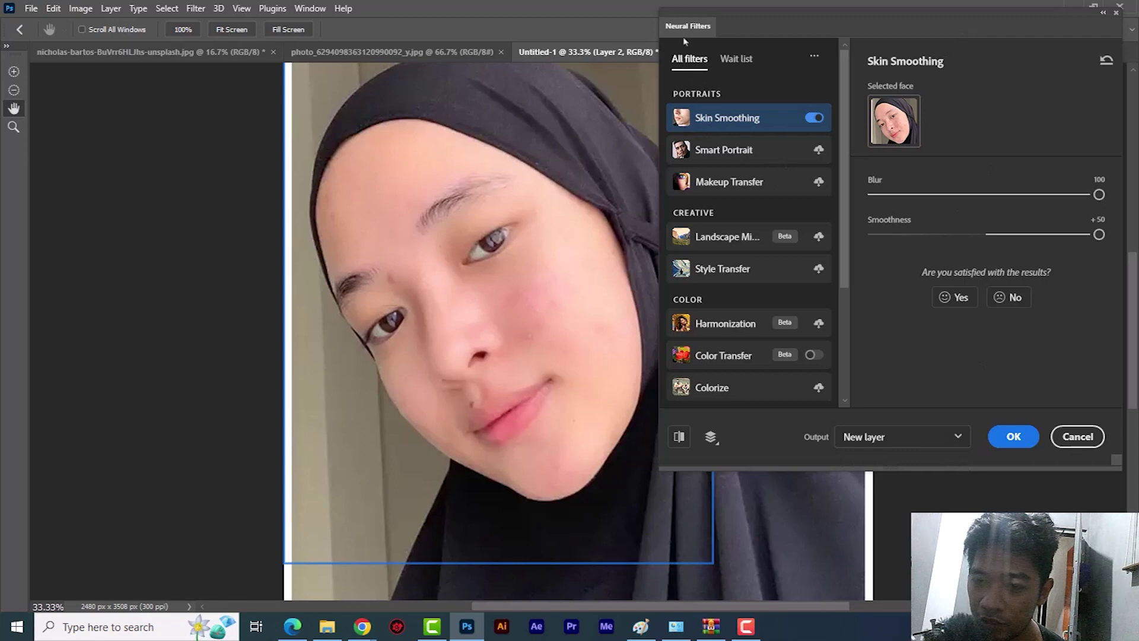
click(1014, 436)
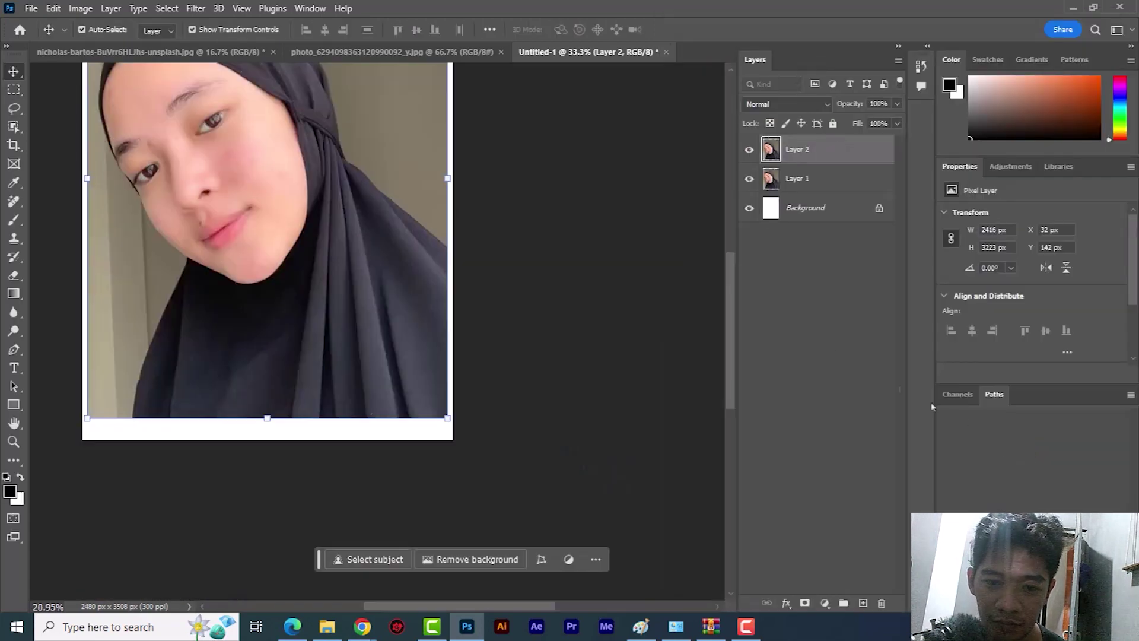
- Fit the canvas on screen and toggle Layer 2's visibility to compare with the original
click(14, 441)
right_click(290, 287)
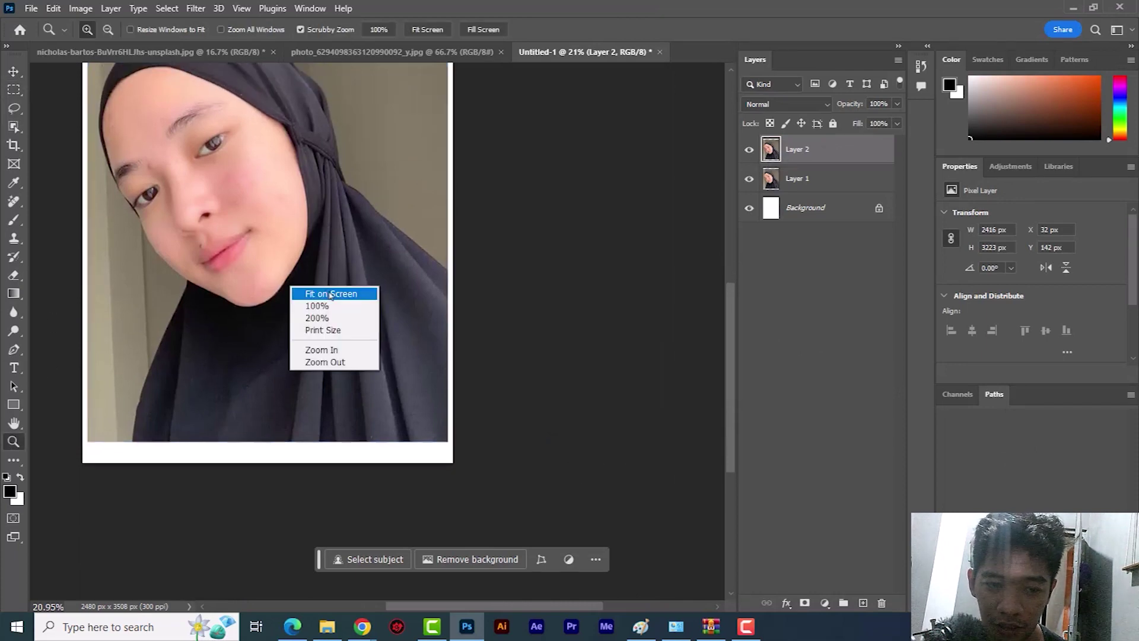
click(330, 295)
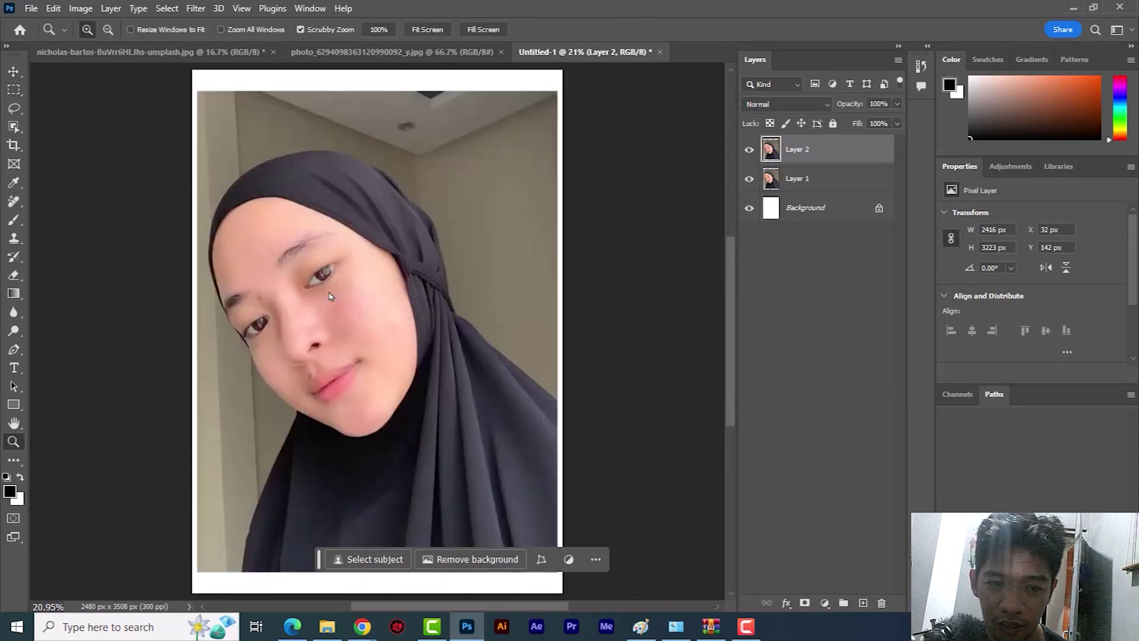
click(749, 150)
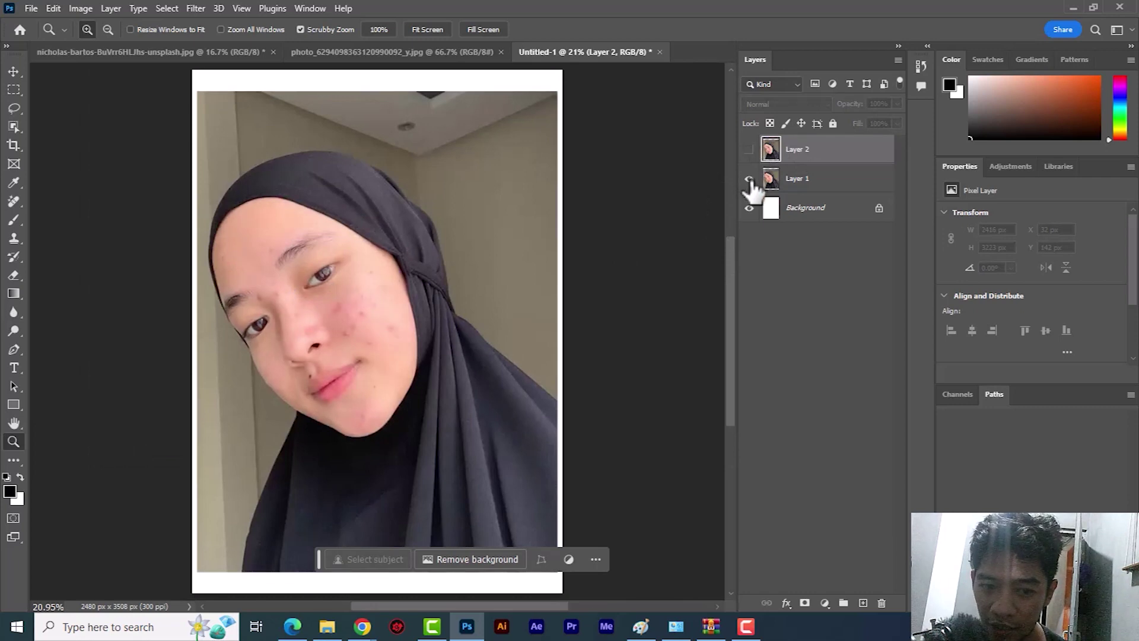
click(749, 149)
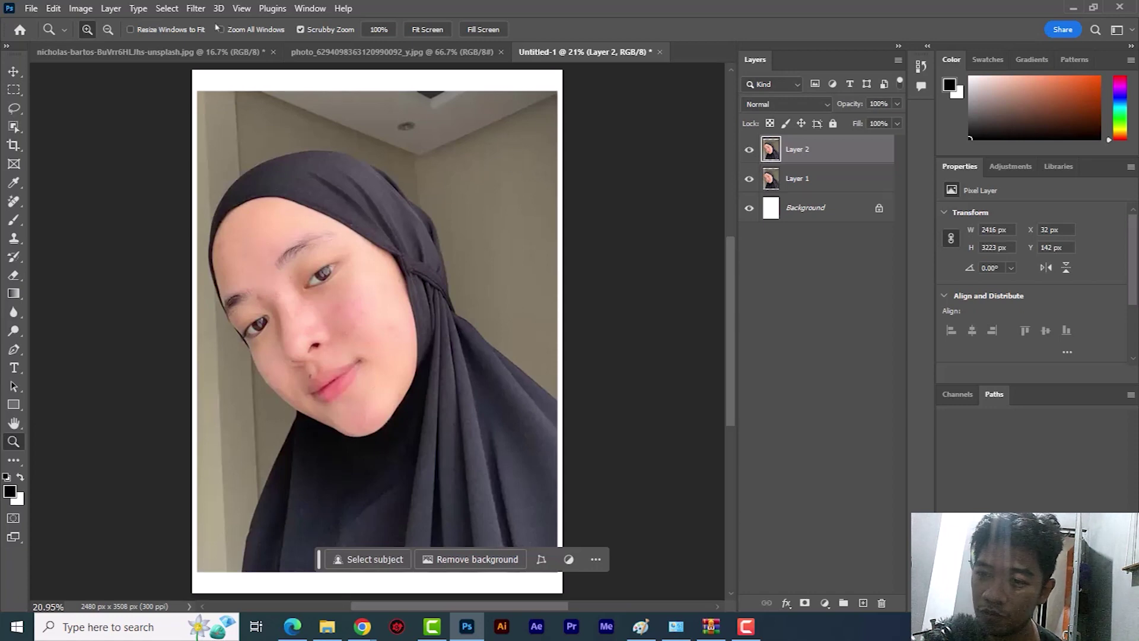
click(196, 8)
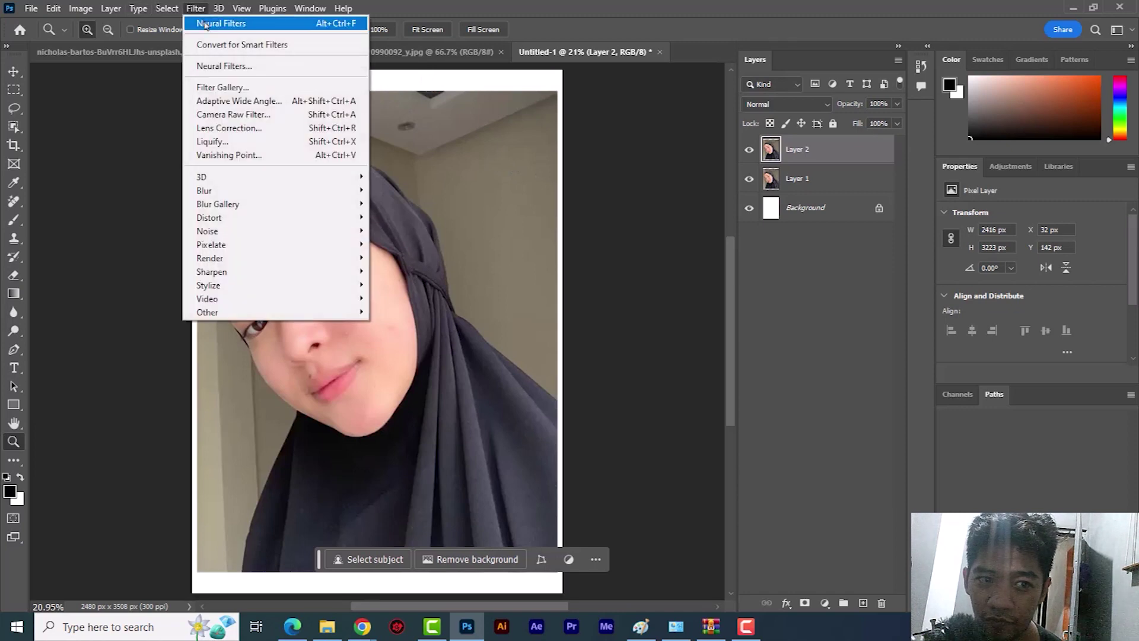
click(236, 68)
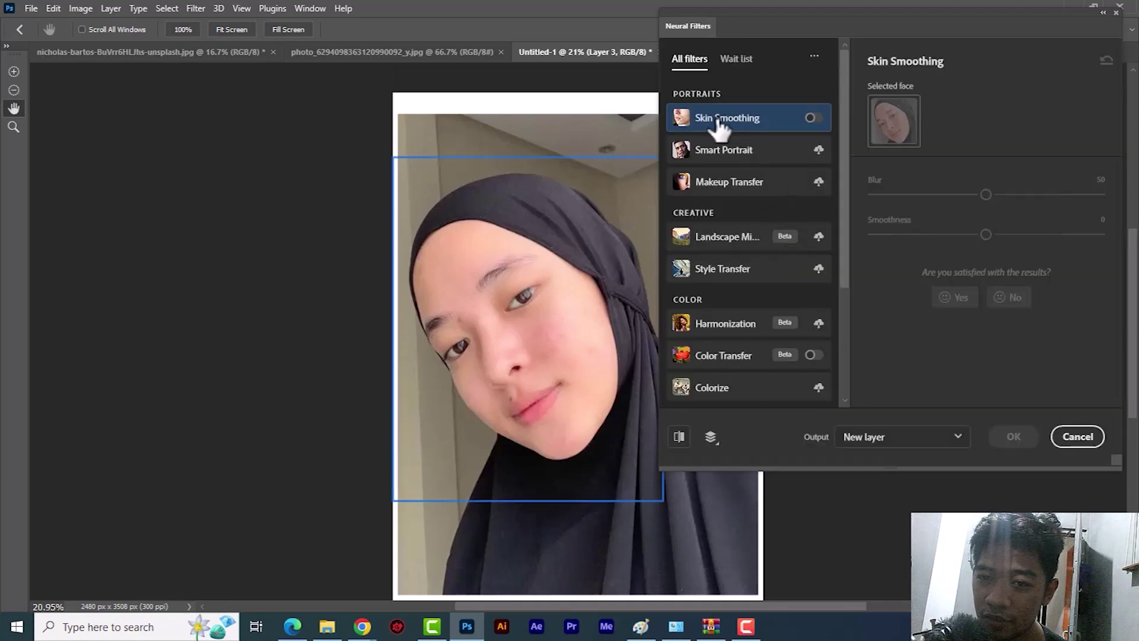
click(1087, 446)
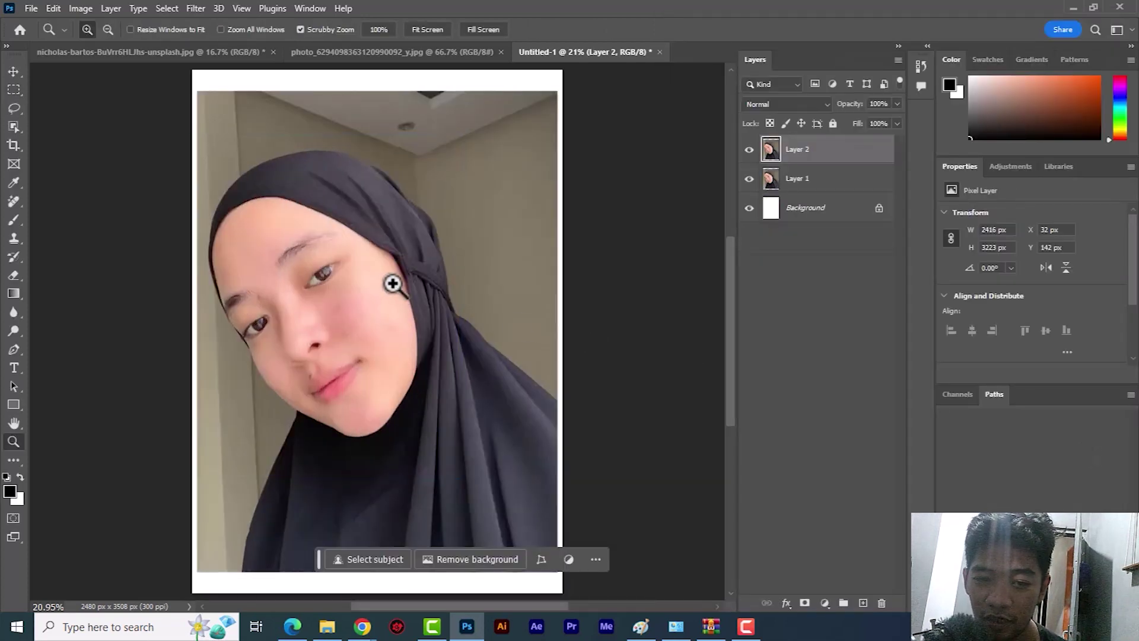
- Zoom in close on the face and pick the blemish-removal tool from the Spot Healing Brush flyout
scroll(344, 323, up, 2)
scroll(362, 327, up, 2)
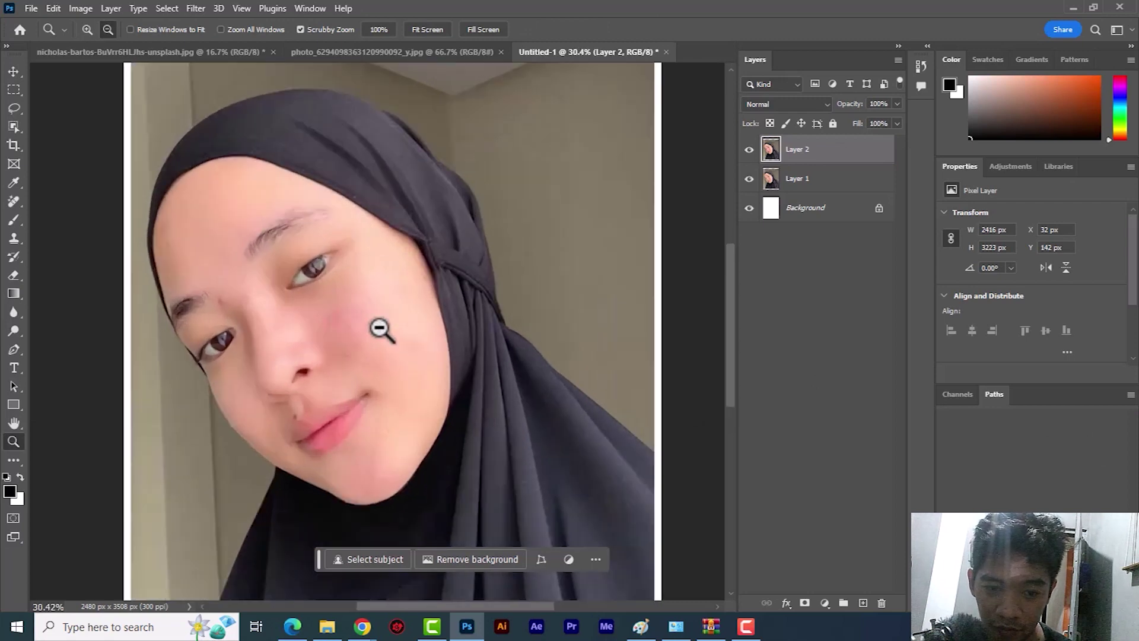
scroll(361, 351, up, 1)
scroll(344, 363, up, 1)
scroll(355, 390, up, 1)
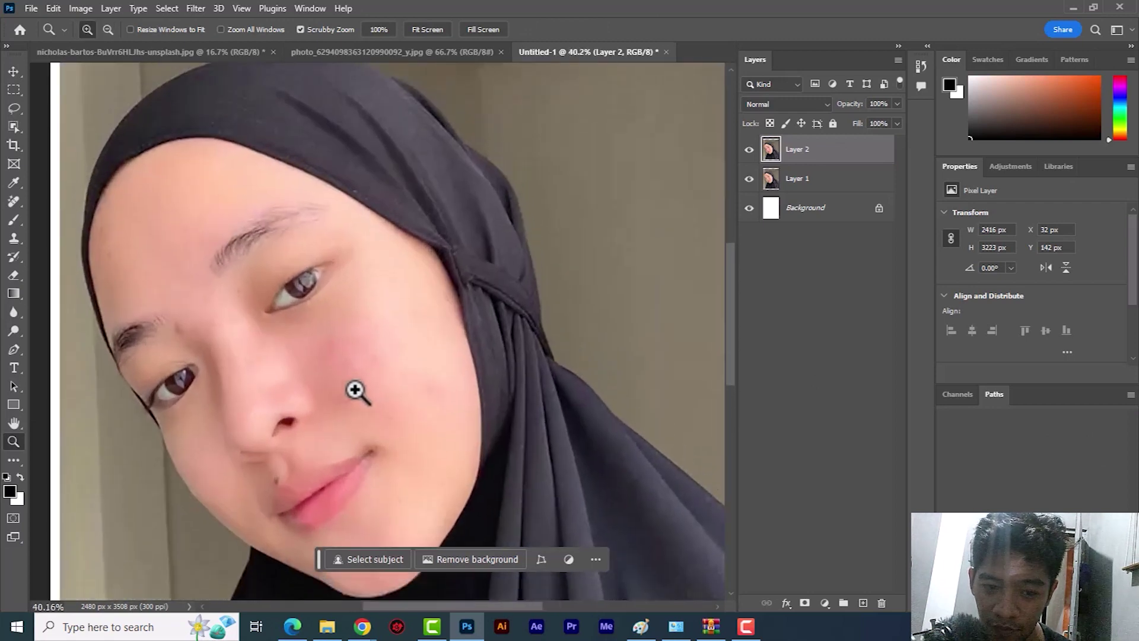
scroll(355, 390, up, 1)
scroll(255, 399, up, 1)
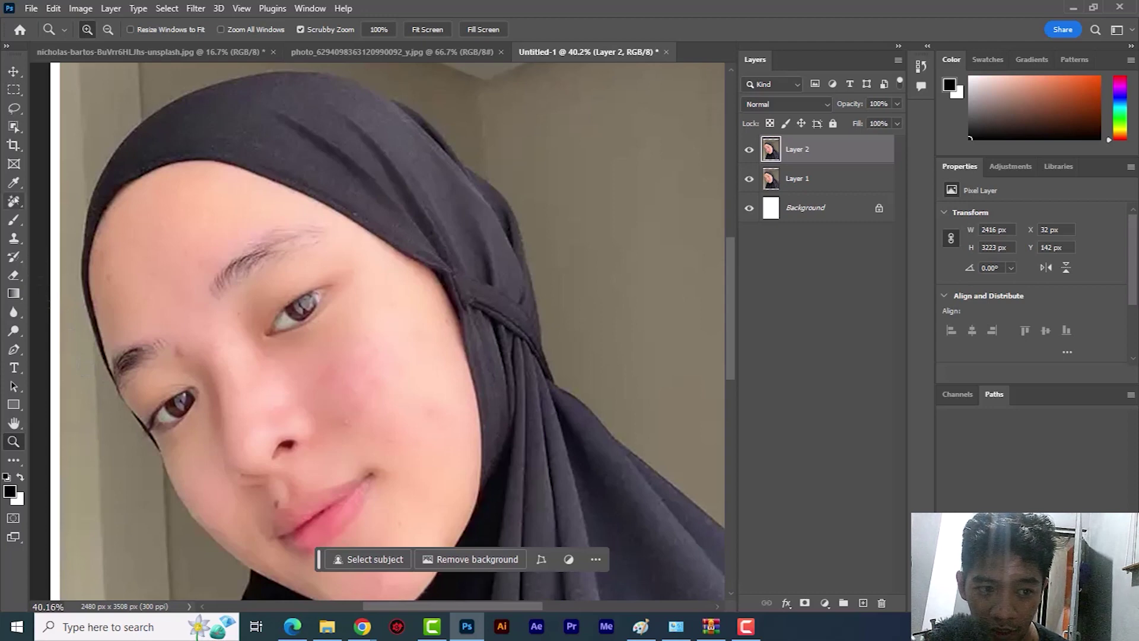
click(12, 203)
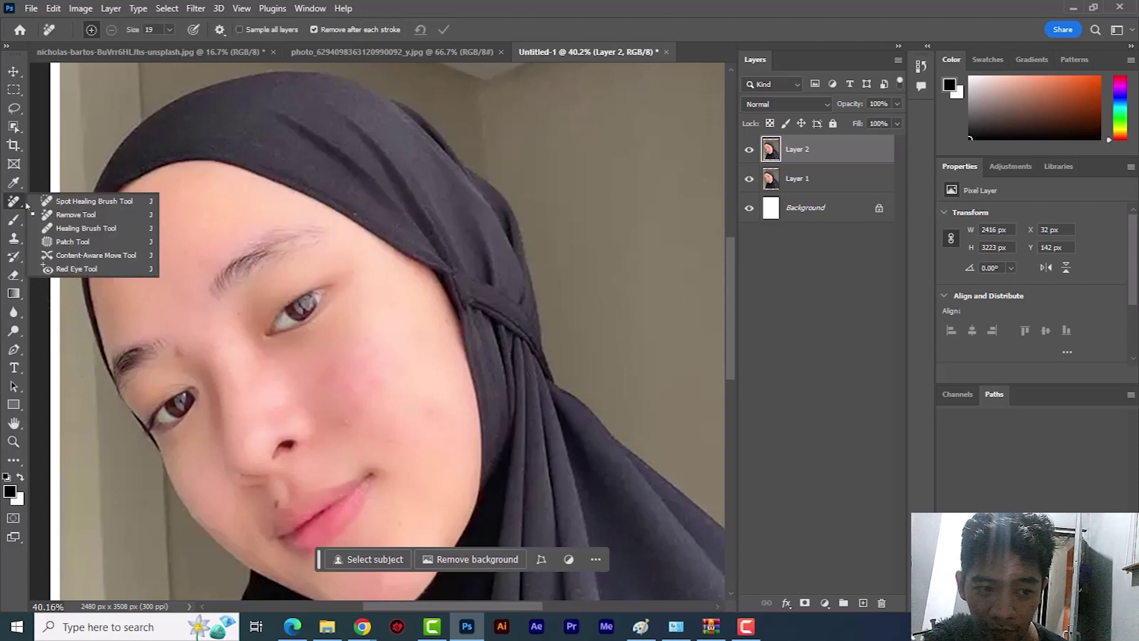
click(76, 214)
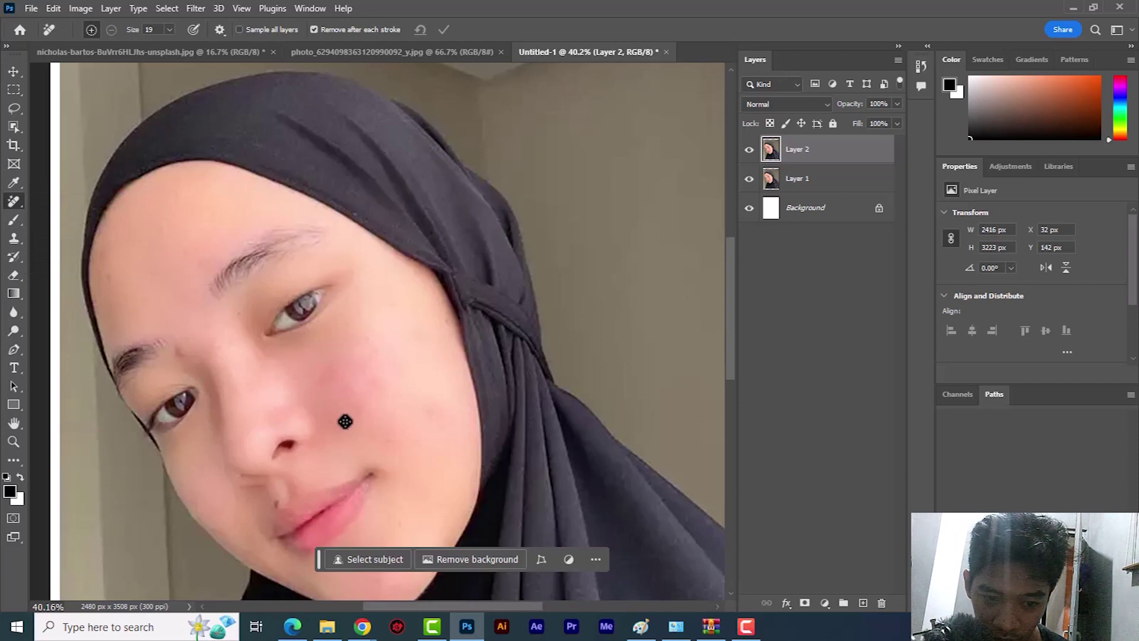
- Brush out the red blemish on the cheek with the Remove Tool
click(566, 436)
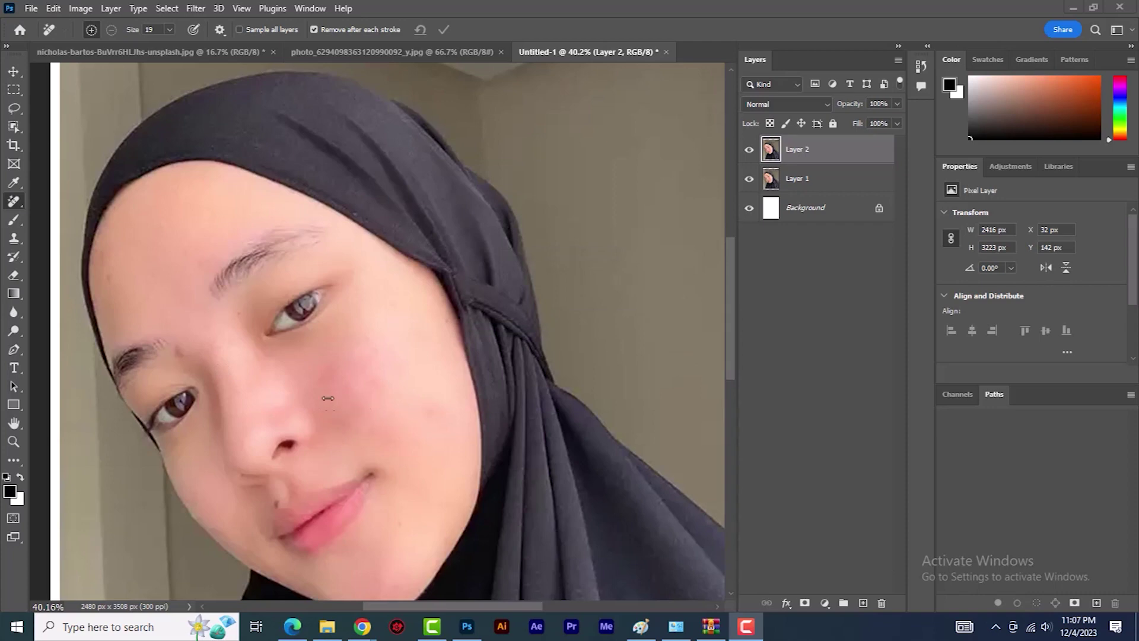
scroll(331, 374, down, 1)
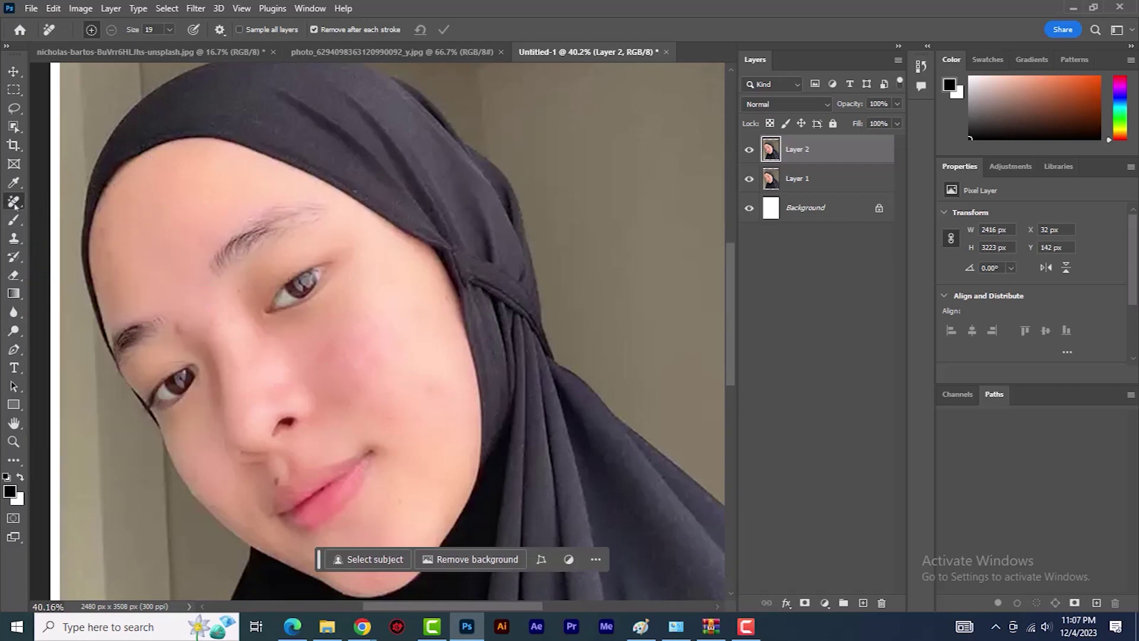
mouse_move(13, 201)
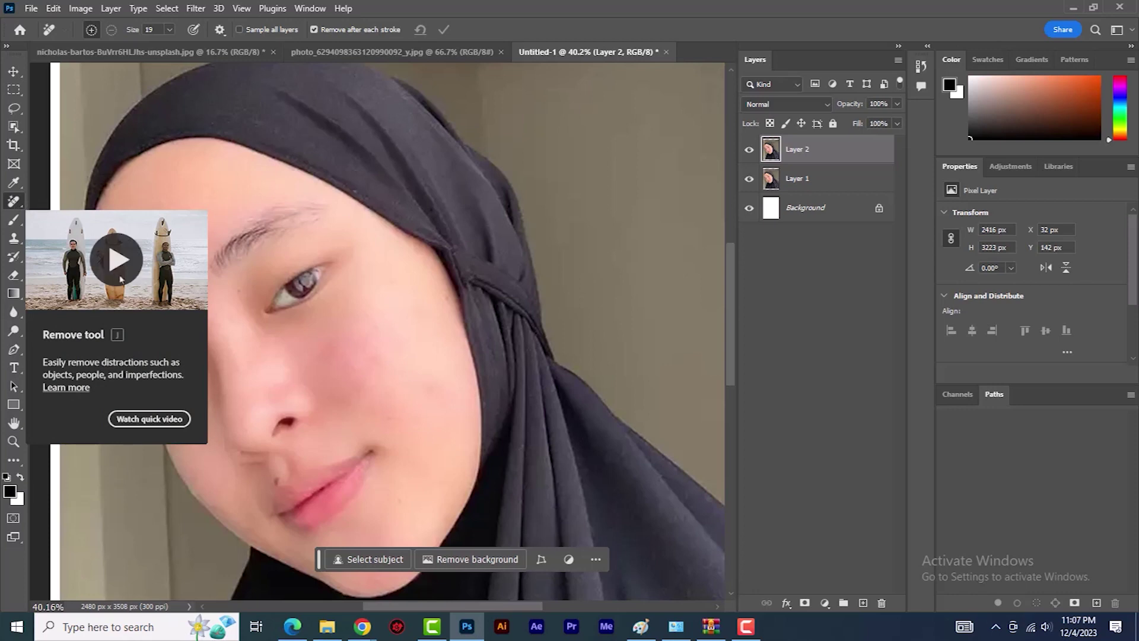
click(117, 260)
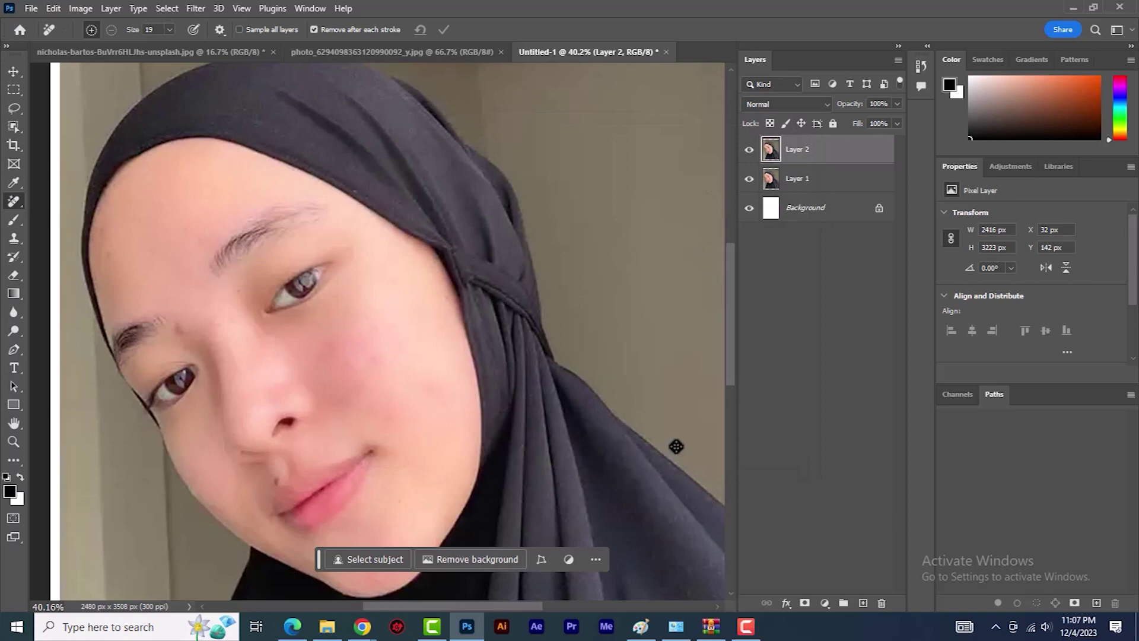
scroll(544, 303, down, 1)
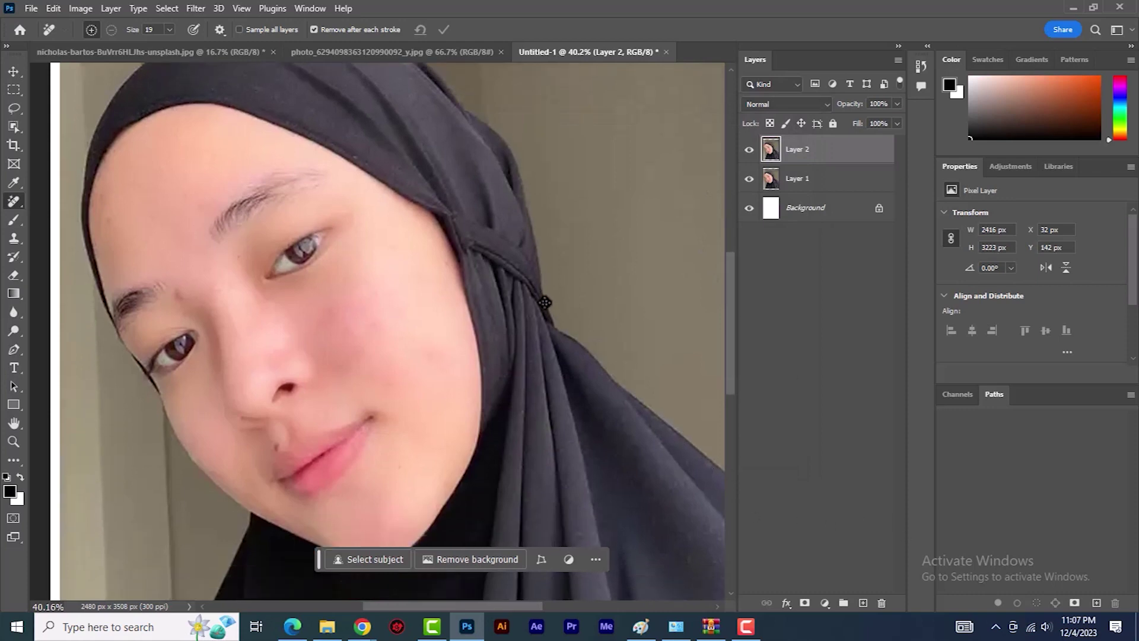